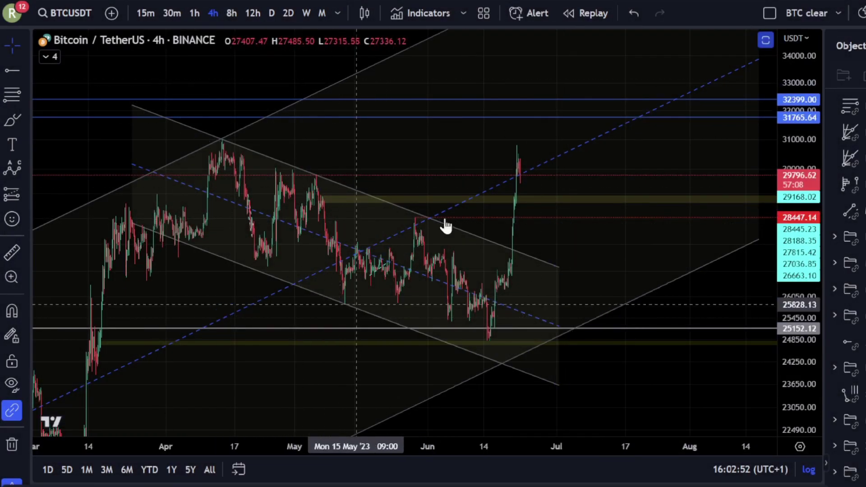
Show the W-X-Y wave group with its Fibonacci targets on the Bitcoin 4-hour chart.
{"action": "left_click", "coordinate": [523, 199]}
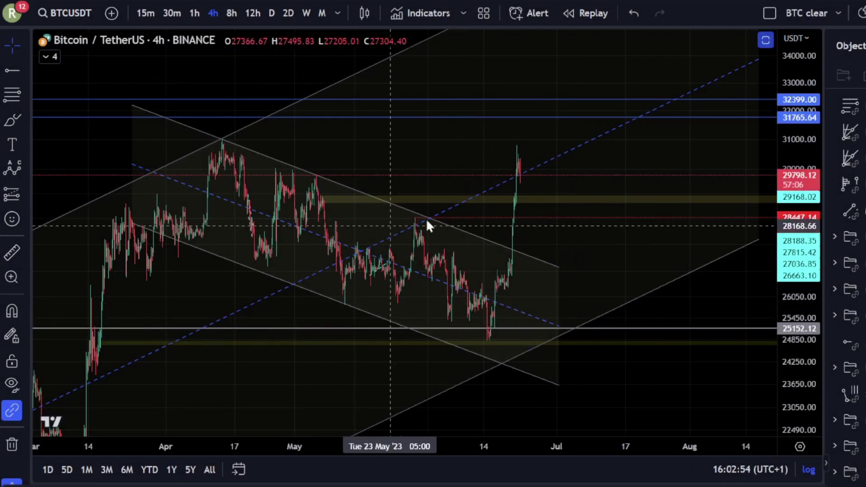
{"action": "left_click", "coordinate": [492, 371]}
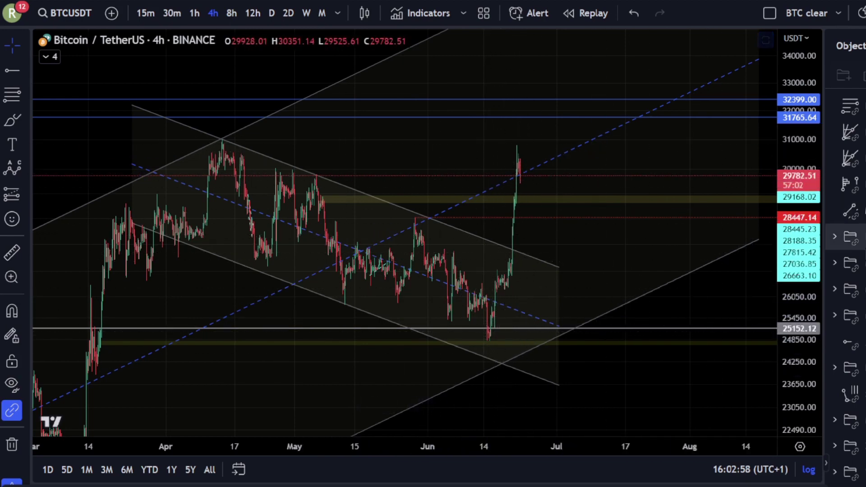
{"action": "scroll", "coordinate": [847, 271], "scroll_direction": "down", "scroll_amount": 3}
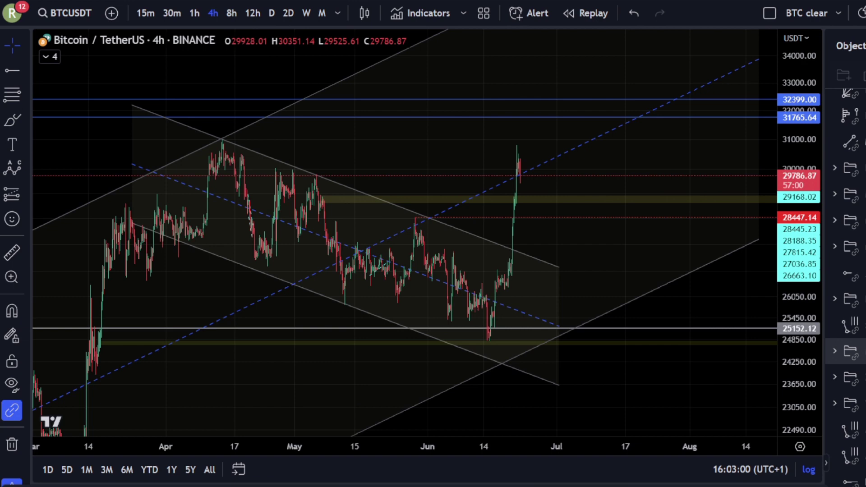
{"action": "left_click", "coordinate": [862, 351]}
{"action": "scroll", "coordinate": [616, 334], "scroll_direction": "up", "scroll_amount": 4}
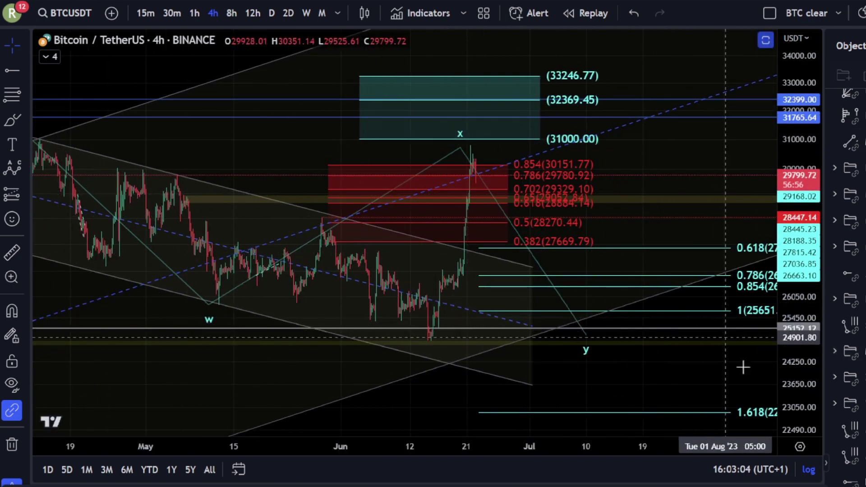
{"action": "left_click_drag", "start_coordinate": [785, 362], "coordinate": [760, 280]}
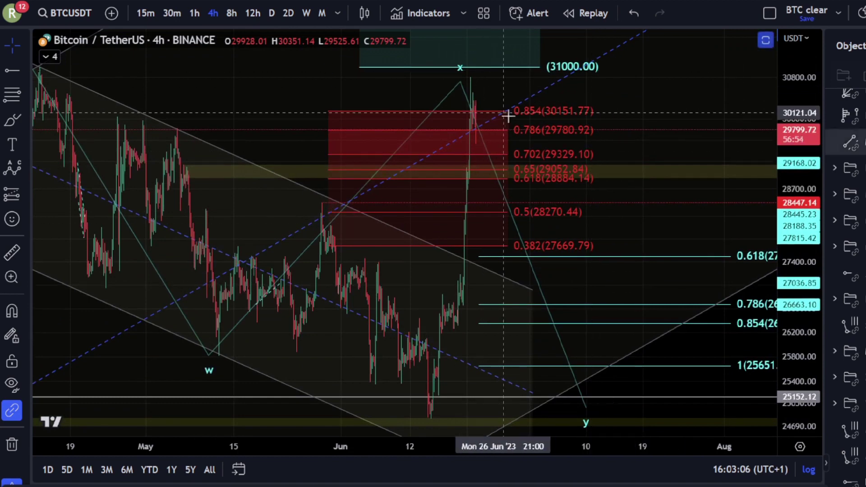
{"action": "left_click_drag", "start_coordinate": [405, 241], "coordinate": [432, 293]}
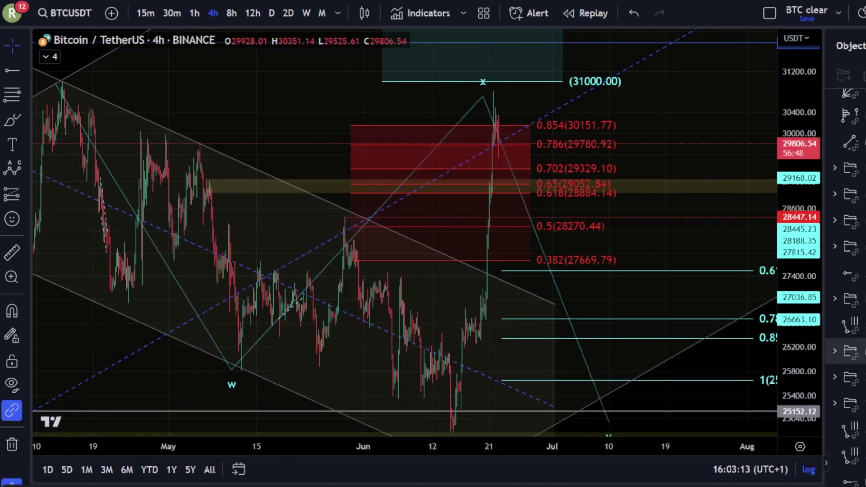
{"action": "left_click_drag", "start_coordinate": [782, 213], "coordinate": [783, 258]}
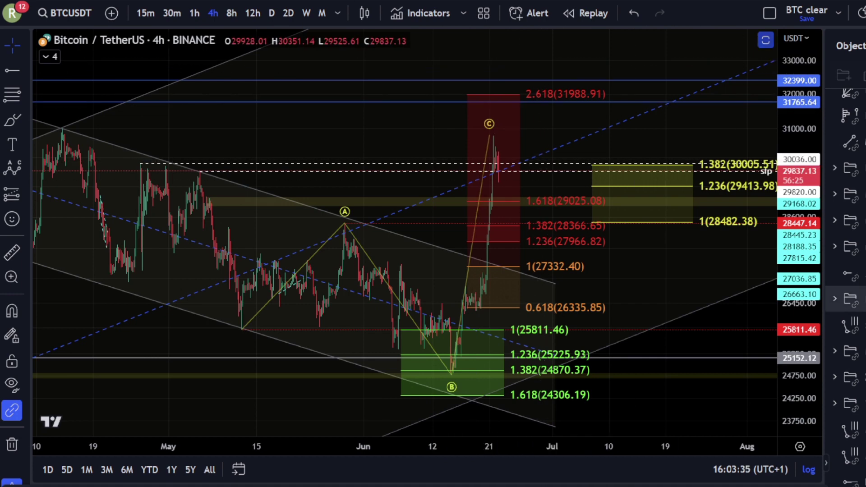
Hide the A-B-C wave group and bring the W-X-Y wave group back on the chart.
{"action": "left_click", "coordinate": [864, 378]}
{"action": "left_click", "coordinate": [864, 351]}
{"action": "scroll", "coordinate": [586, 265], "scroll_direction": "down", "scroll_amount": 3}
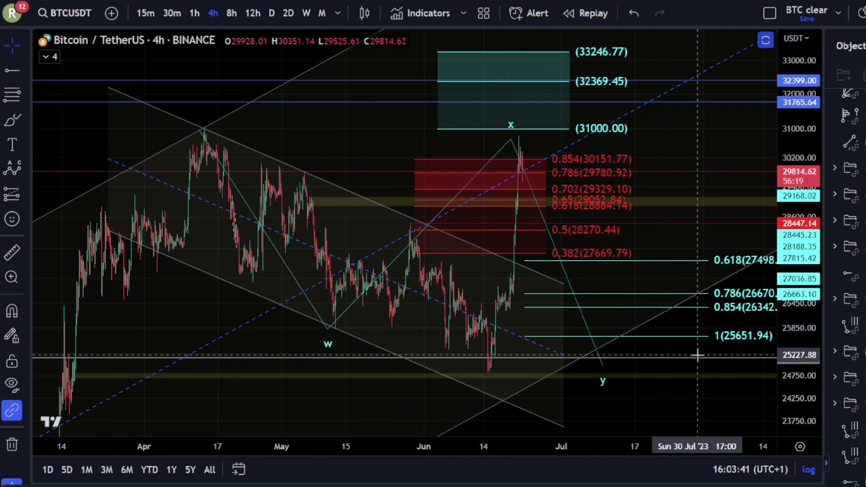
{"action": "left_click_drag", "start_coordinate": [697, 356], "coordinate": [671, 365]}
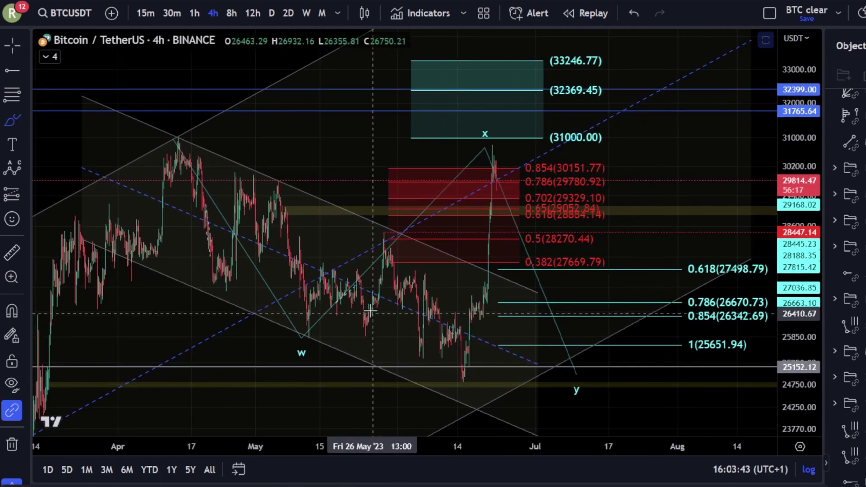
Brush a circle around the X top, undo it, and brush a zigzag price path from the April high to about 24,930 on 10 August.
{"action": "mouse_move", "coordinate": [509, 151]}
{"action": "left_mouse_down"}
{"action": "mouse_move", "coordinate": [485, 133]}
{"action": "mouse_move", "coordinate": [510, 136]}
{"action": "left_mouse_up"}
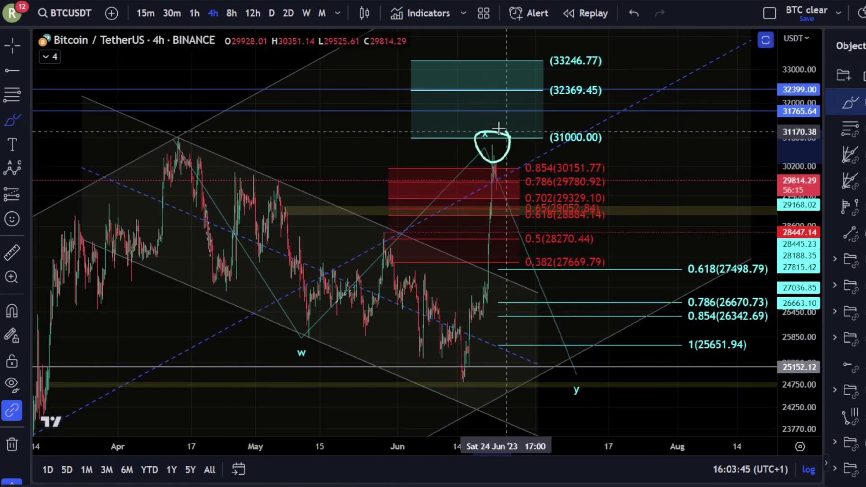
{"action": "key", "text": "ctrl+z"}
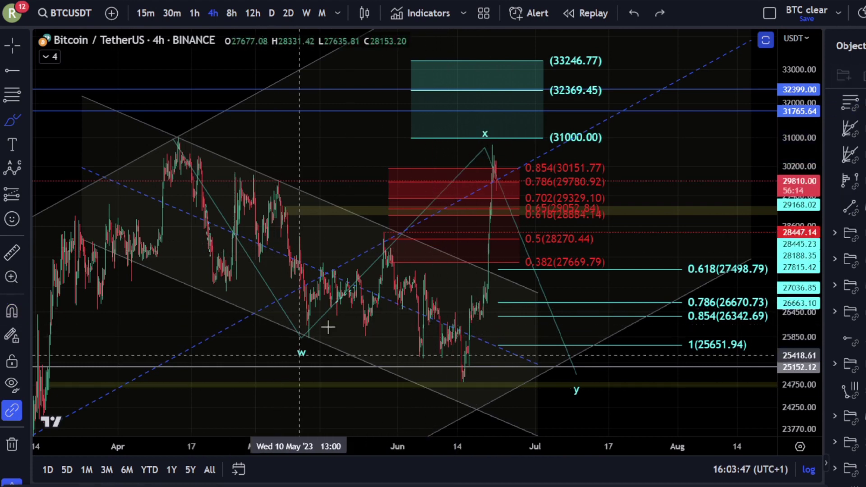
{"action": "key", "text": "ctrl+y"}
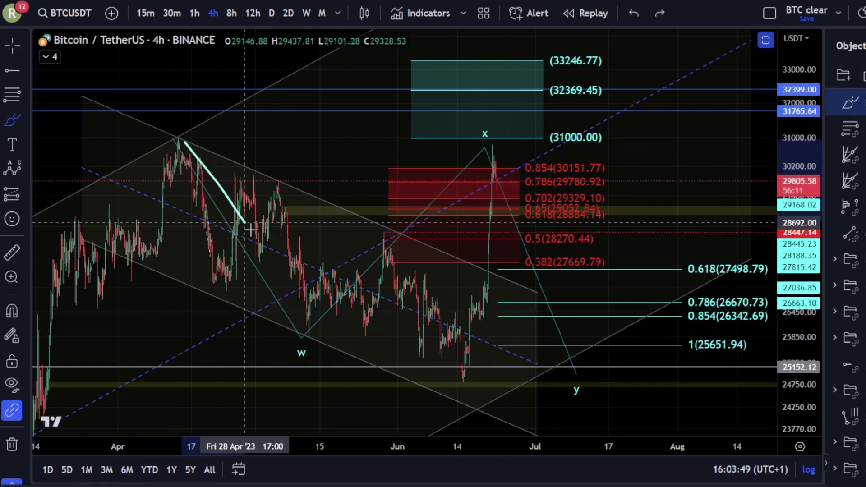
{"action": "mouse_move", "coordinate": [187, 149]}
{"action": "left_mouse_down"}
{"action": "mouse_move", "coordinate": [215, 271]}
{"action": "mouse_move", "coordinate": [311, 341]}
{"action": "mouse_move", "coordinate": [364, 262]}
{"action": "mouse_move", "coordinate": [430, 297]}
{"action": "mouse_move", "coordinate": [495, 235]}
{"action": "mouse_move", "coordinate": [513, 112]}
{"action": "left_mouse_up"}
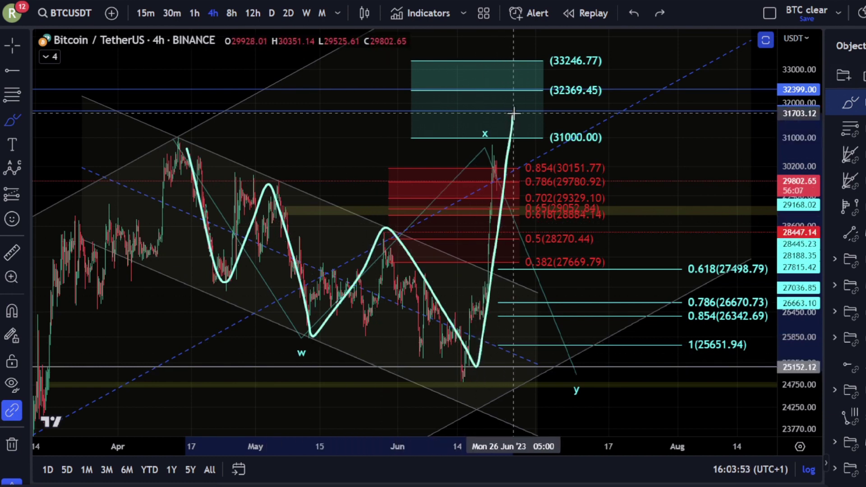
{"action": "mouse_move", "coordinate": [585, 157]}
{"action": "left_mouse_down"}
{"action": "mouse_move", "coordinate": [656, 291]}
{"action": "mouse_move", "coordinate": [719, 375]}
{"action": "left_mouse_up"}
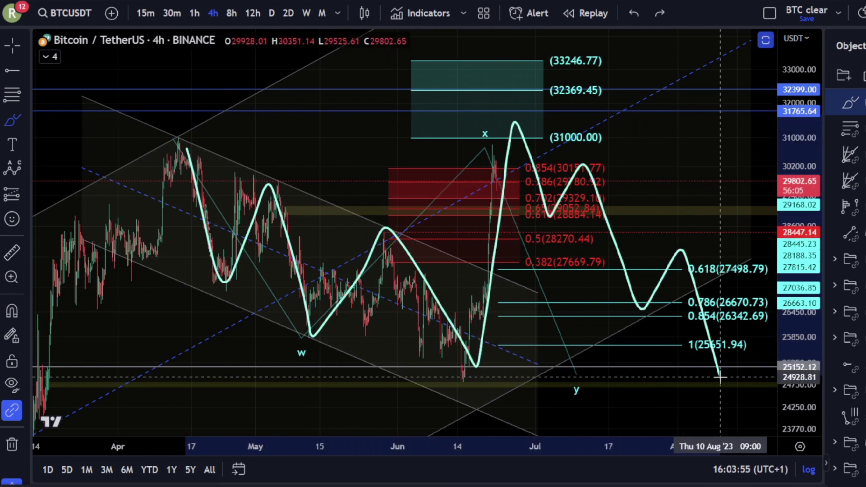
Turn off the drawings panel.
{"action": "left_click", "coordinate": [18, 20]}
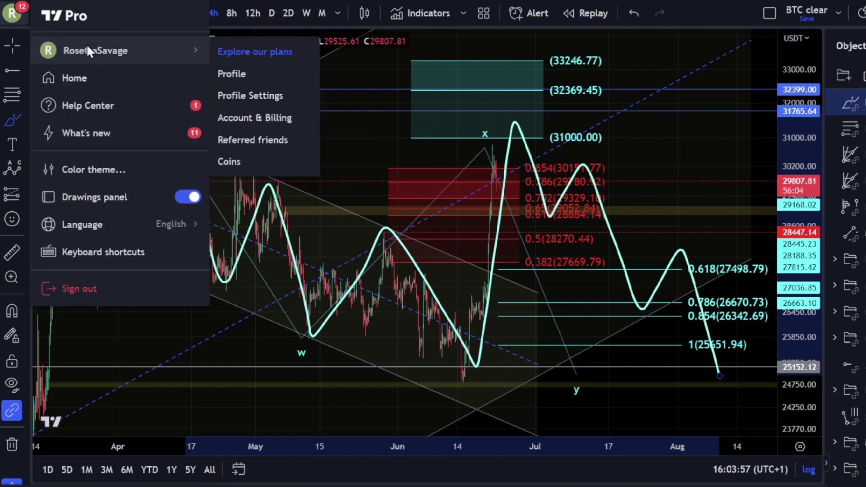
{"action": "left_click", "coordinate": [187, 197]}
{"action": "left_click", "coordinate": [367, 191]}
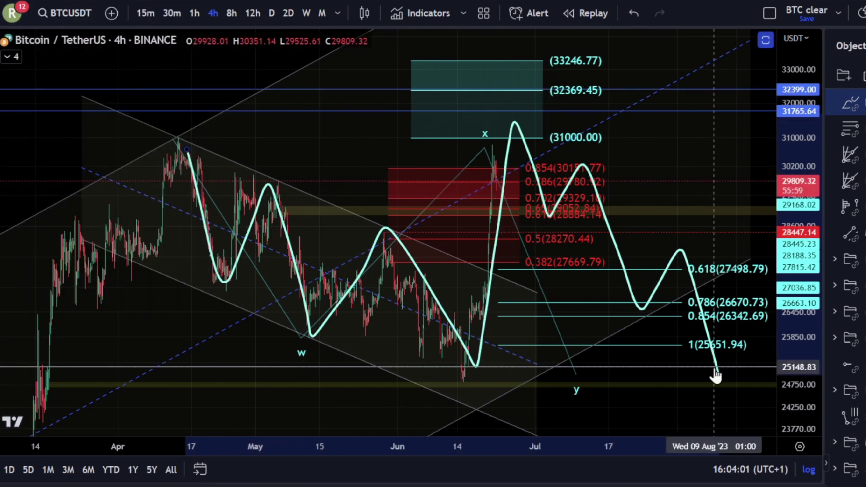
Undo the brushed price path and the accidental move of the yellow support zone.
{"action": "key", "text": "ctrl+z"}
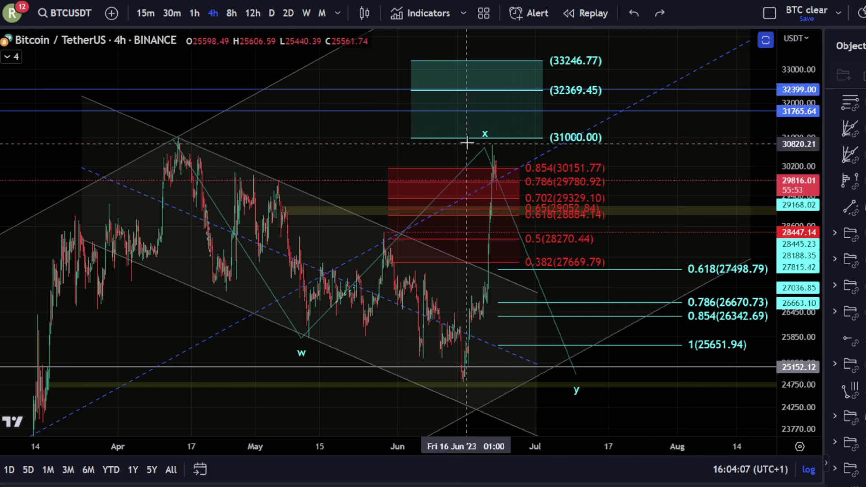
{"action": "right_click", "coordinate": [603, 384]}
{"action": "left_click_drag", "start_coordinate": [597, 384], "coordinate": [580, 360]}
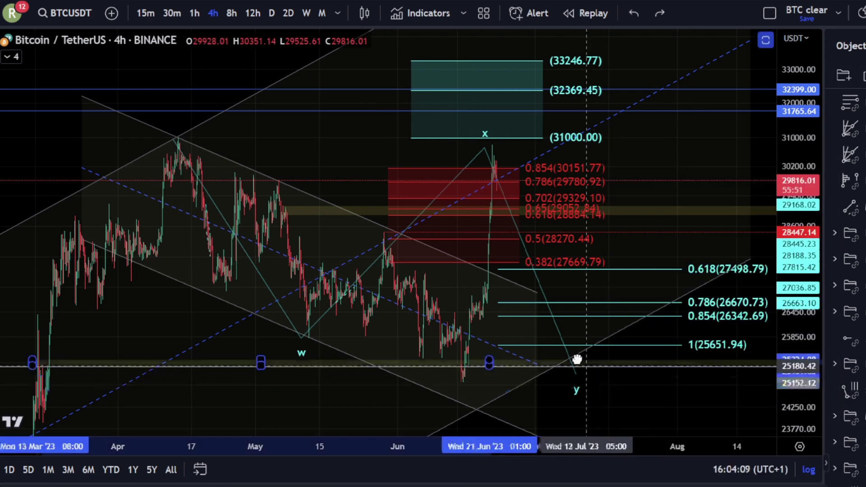
{"action": "key", "text": "ctrl+z"}
{"action": "key", "text": "ctrl+z"}
{"action": "key", "text": "ctrl+y"}
{"action": "left_click_drag", "start_coordinate": [632, 412], "coordinate": [580, 367]}
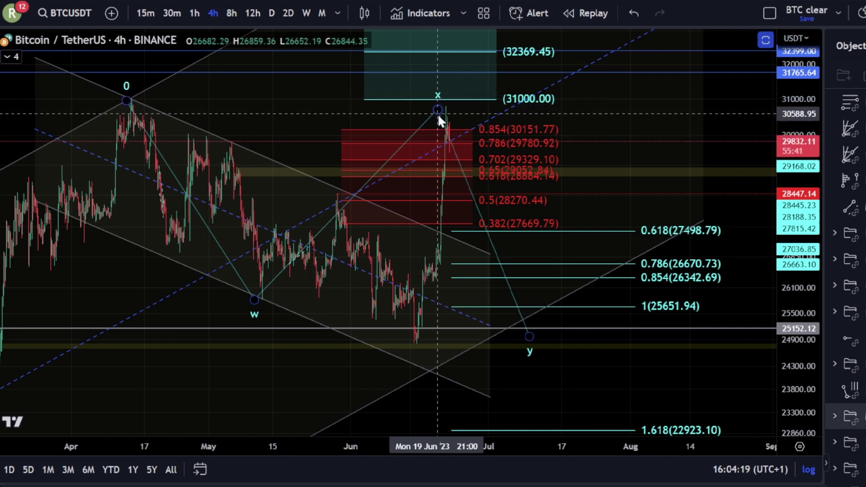
Move the X point of the W-X-Y pattern up to about 31,073, just above the 31,000 level, and deselect the pattern.
{"action": "left_click_drag", "start_coordinate": [588, 93], "coordinate": [601, 168]}
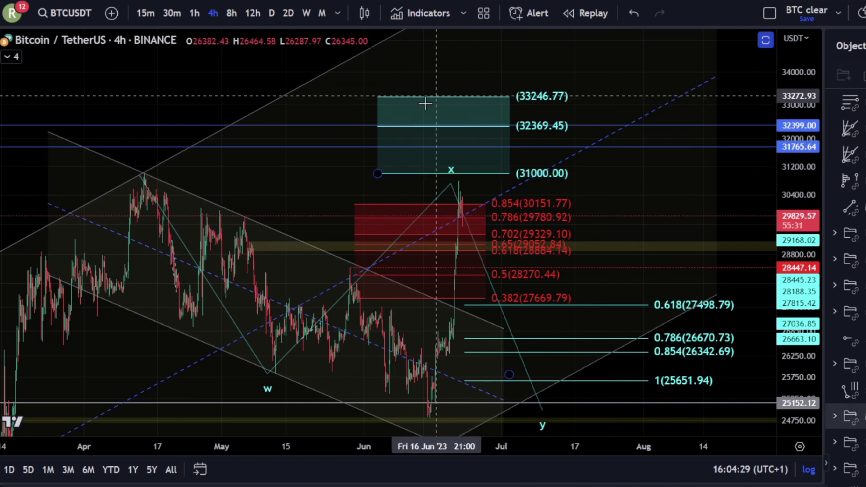
{"action": "left_click", "coordinate": [450, 183]}
{"action": "mouse_move", "coordinate": [451, 183]}
{"action": "left_mouse_down"}
{"action": "mouse_move", "coordinate": [465, 186]}
{"action": "mouse_move", "coordinate": [466, 110]}
{"action": "mouse_move", "coordinate": [449, 185]}
{"action": "mouse_move", "coordinate": [458, 94]}
{"action": "mouse_move", "coordinate": [454, 173]}
{"action": "left_mouse_up"}
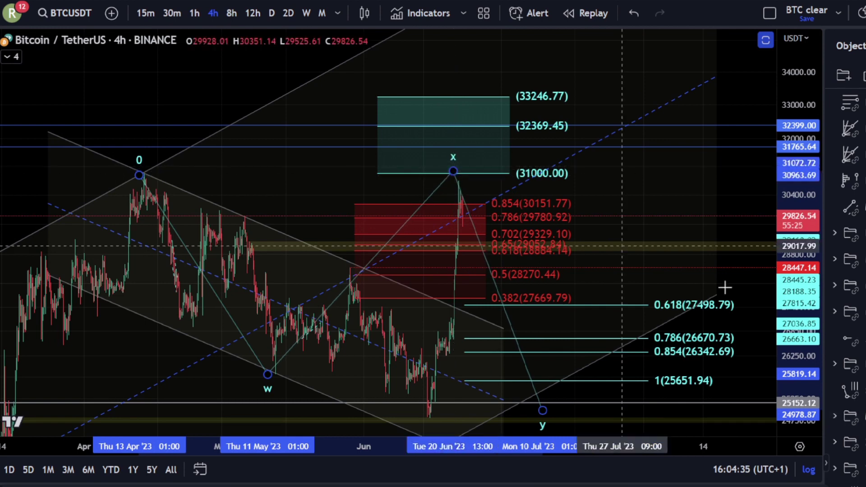
{"action": "left_click", "coordinate": [673, 271]}
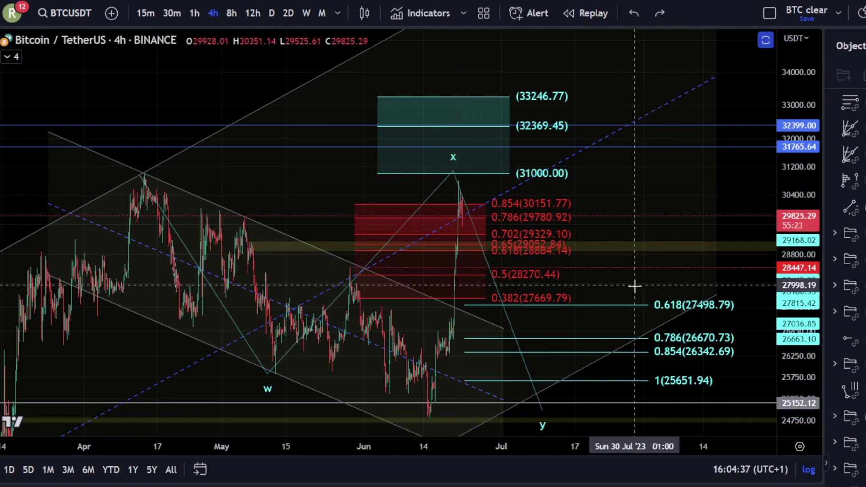
Undo the accidental drawing change and move the Y point of the W-X-Y pattern up to about 25,580, near the 1 extension level.
{"action": "left_click_drag", "start_coordinate": [622, 276], "coordinate": [576, 181]}
{"action": "left_click", "coordinate": [559, 409]}
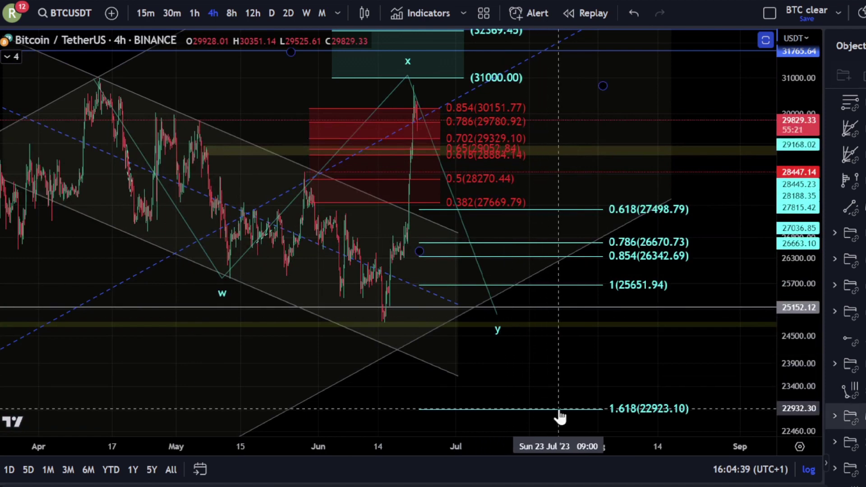
{"action": "left_click", "coordinate": [499, 257]}
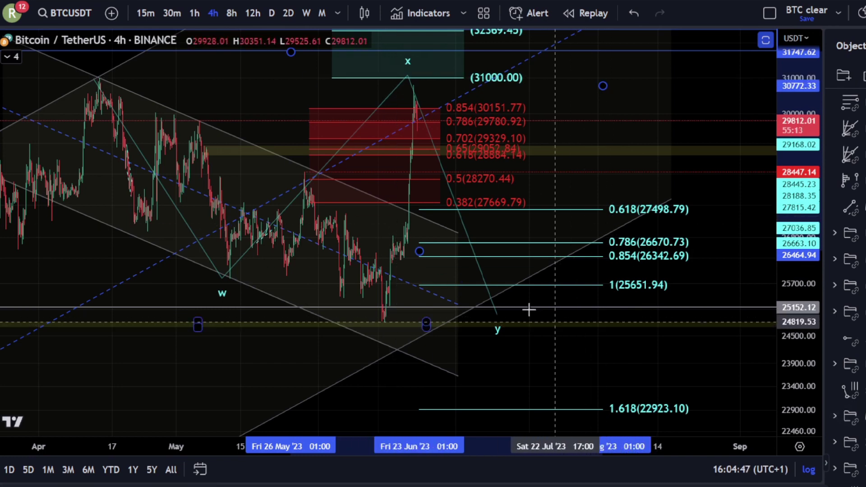
{"action": "left_click", "coordinate": [498, 316]}
{"action": "key", "text": "ctrl+z"}
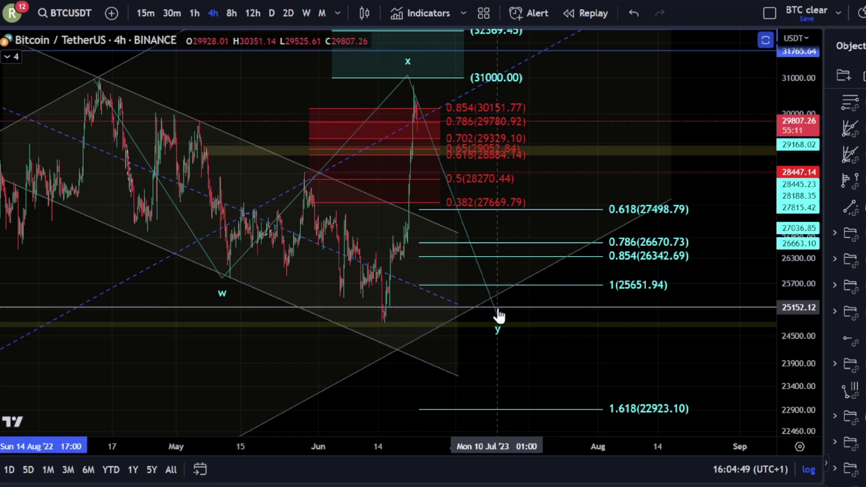
{"action": "left_click_drag", "start_coordinate": [497, 318], "coordinate": [492, 288]}
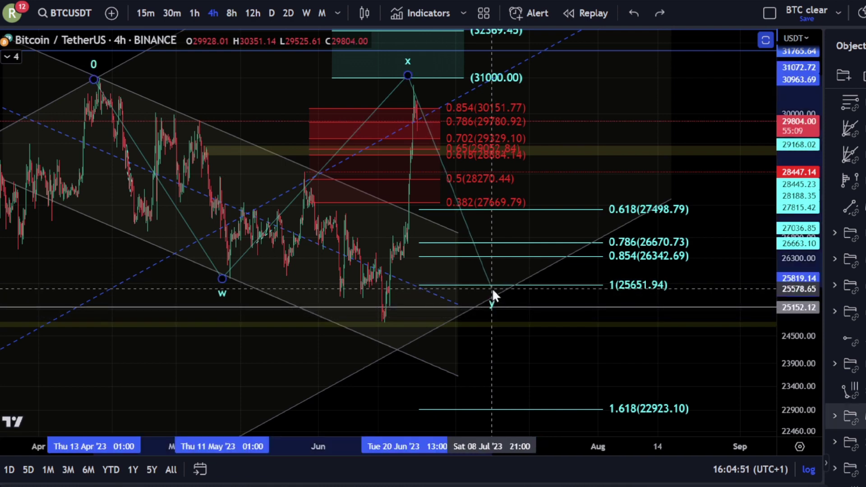
{"action": "left_click_drag", "start_coordinate": [575, 139], "coordinate": [587, 175]}
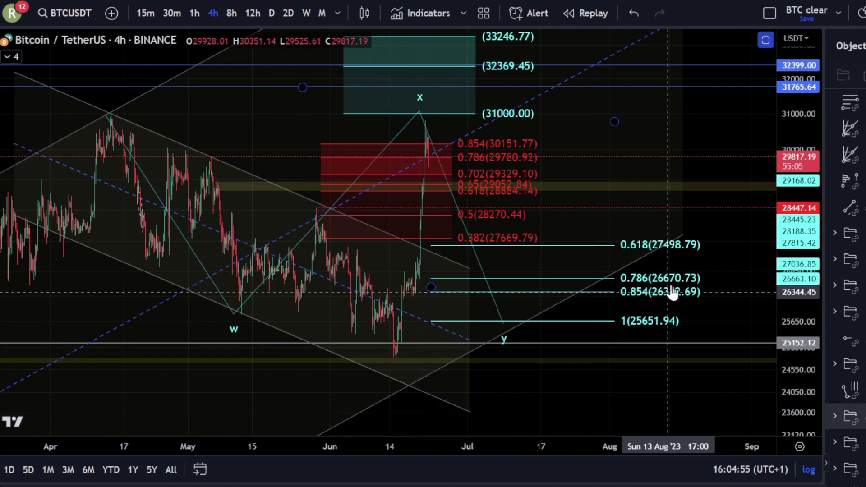
Hide the W-X-Y wave group, display the A-B-C wave group for a closer look, and hide it again.
{"action": "left_click", "coordinate": [862, 416]}
{"action": "left_click", "coordinate": [862, 442]}
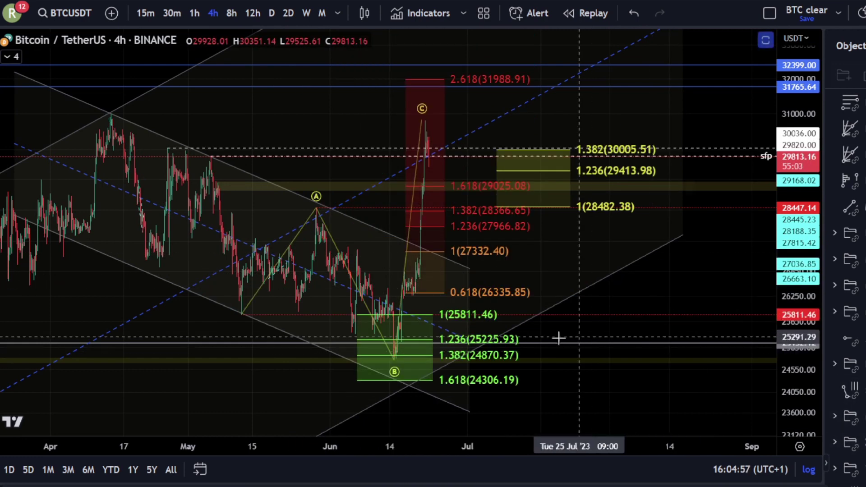
{"action": "scroll", "coordinate": [554, 339], "scroll_direction": "up", "scroll_amount": 4}
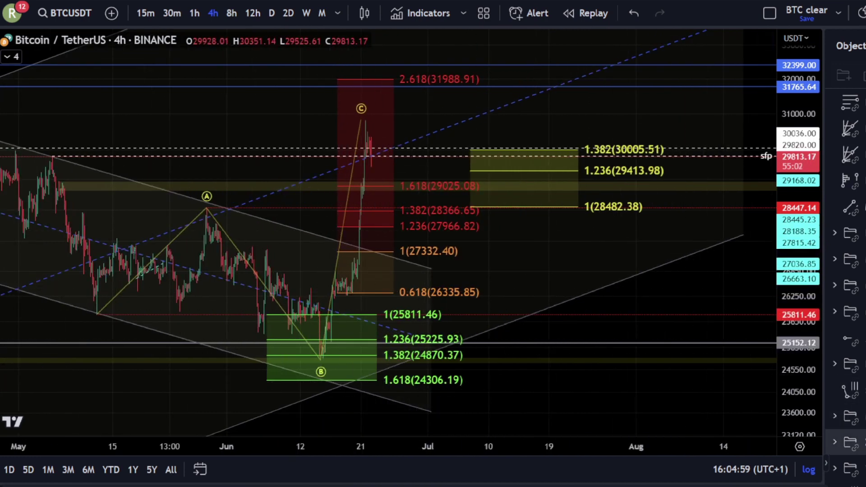
{"action": "left_click", "coordinate": [860, 443]}
Show the five-wave 1-2-3-4-5 group with its wave 4 and wave 5 target zones on the recent rally.
{"action": "scroll", "coordinate": [850, 363], "scroll_direction": "up", "scroll_amount": 1}
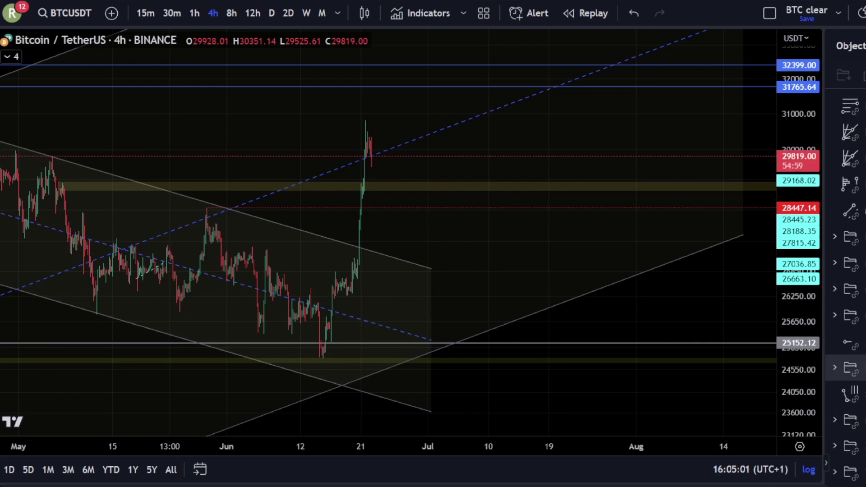
{"action": "scroll", "coordinate": [453, 307], "scroll_direction": "up", "scroll_amount": 8}
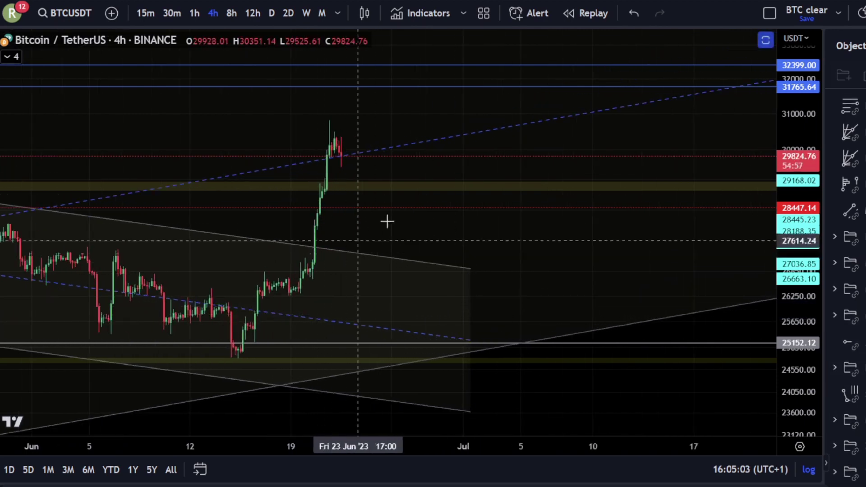
{"action": "left_click_drag", "start_coordinate": [387, 221], "coordinate": [534, 216]}
{"action": "scroll", "coordinate": [627, 276], "scroll_direction": "up", "scroll_amount": 3}
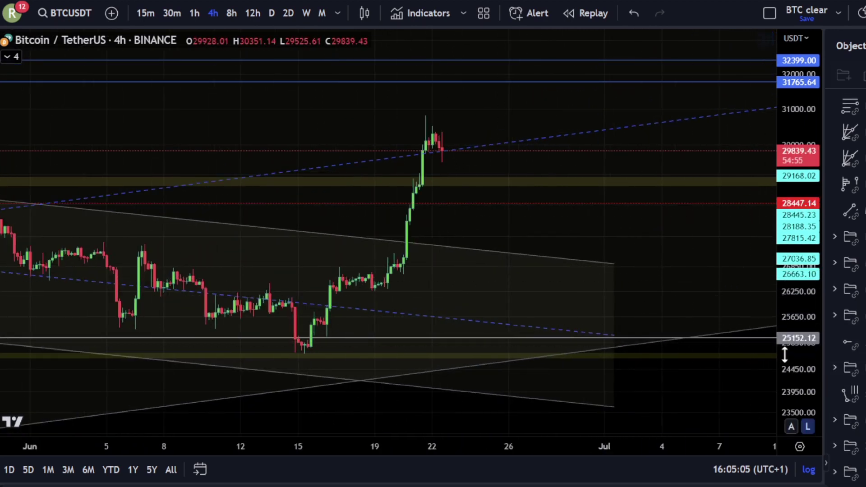
{"action": "left_click_drag", "start_coordinate": [786, 355], "coordinate": [806, 280]}
{"action": "left_click", "coordinate": [859, 237]}
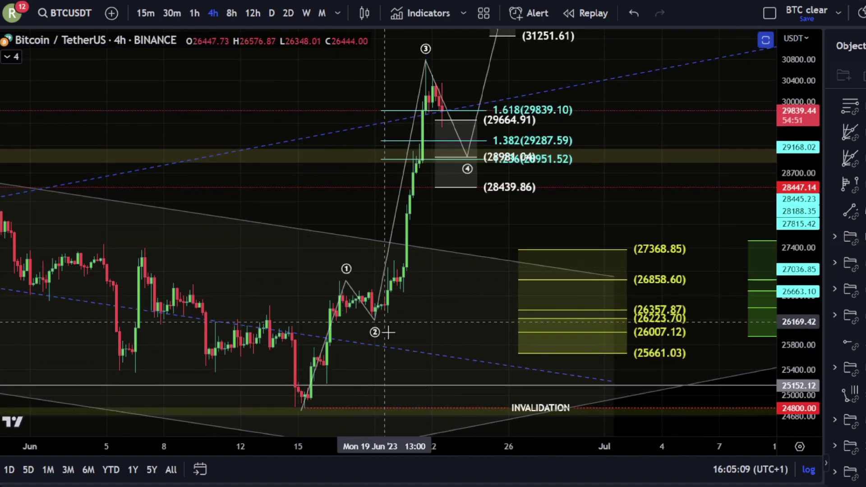
{"action": "left_click_drag", "start_coordinate": [461, 239], "coordinate": [454, 296]}
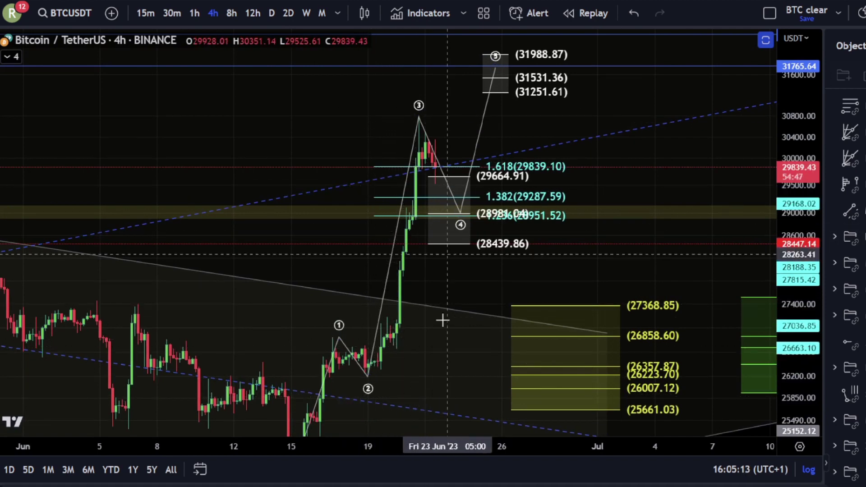
Brush a freehand sub-wave path from the wave 2 low up towards the wave 3 high, undoing each attempt.
{"action": "left_click", "coordinate": [368, 381]}
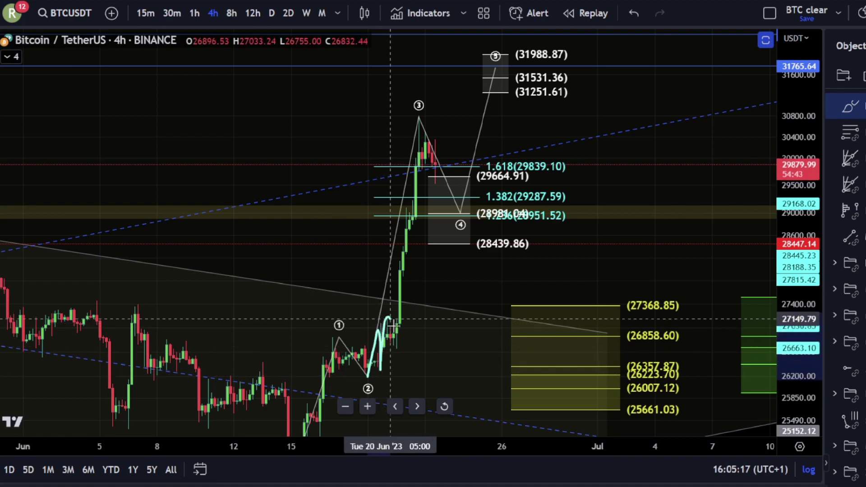
{"action": "key", "text": "ctrl+z"}
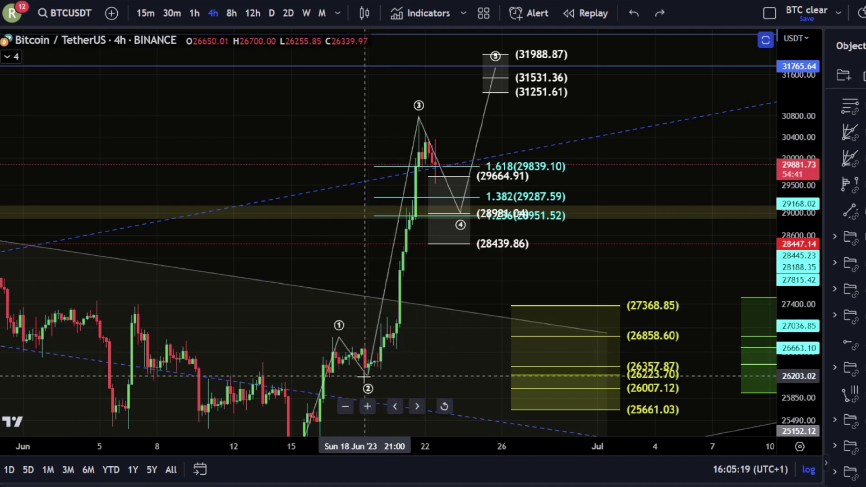
{"action": "left_click", "coordinate": [364, 376]}
{"action": "key", "text": "ctrl+z"}
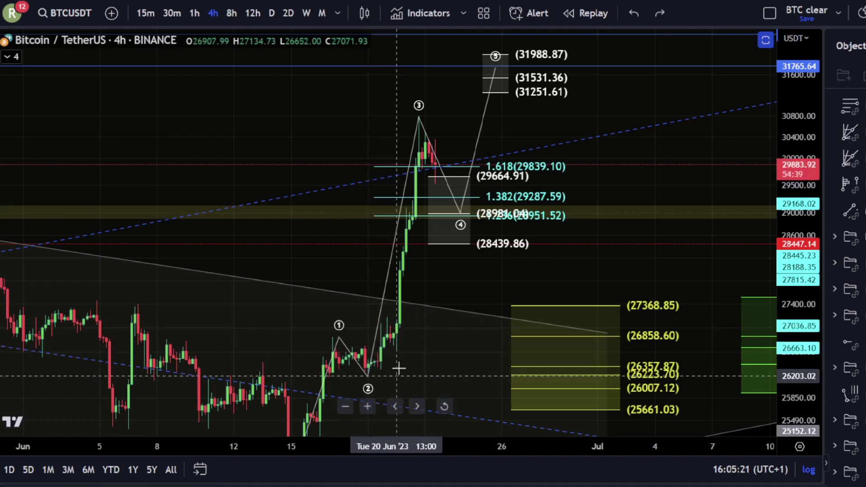
{"action": "left_click", "coordinate": [368, 375]}
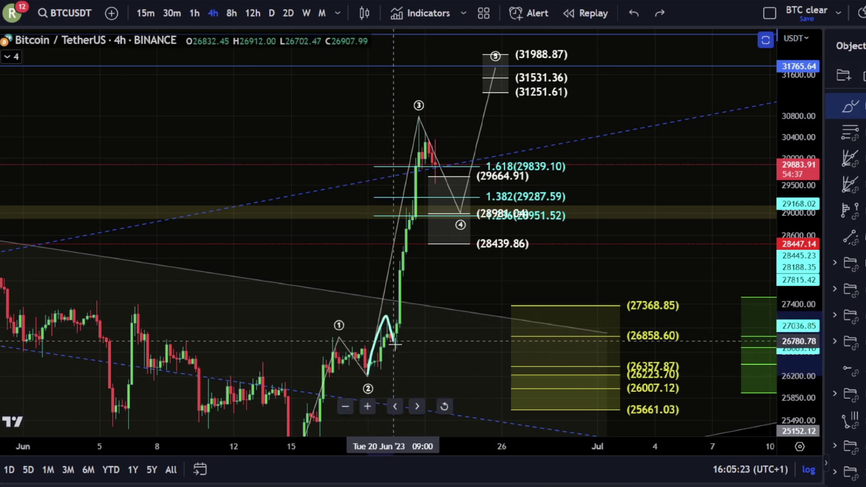
{"action": "mouse_move", "coordinate": [396, 337]}
{"action": "left_mouse_down"}
{"action": "mouse_move", "coordinate": [416, 217]}
{"action": "mouse_move", "coordinate": [423, 222]}
{"action": "mouse_move", "coordinate": [427, 130]}
{"action": "left_mouse_up"}
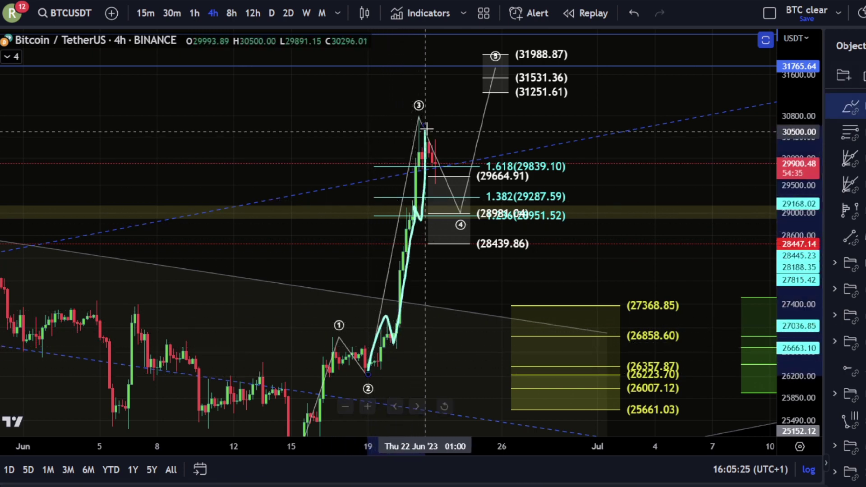
{"action": "key", "text": "ctrl+z"}
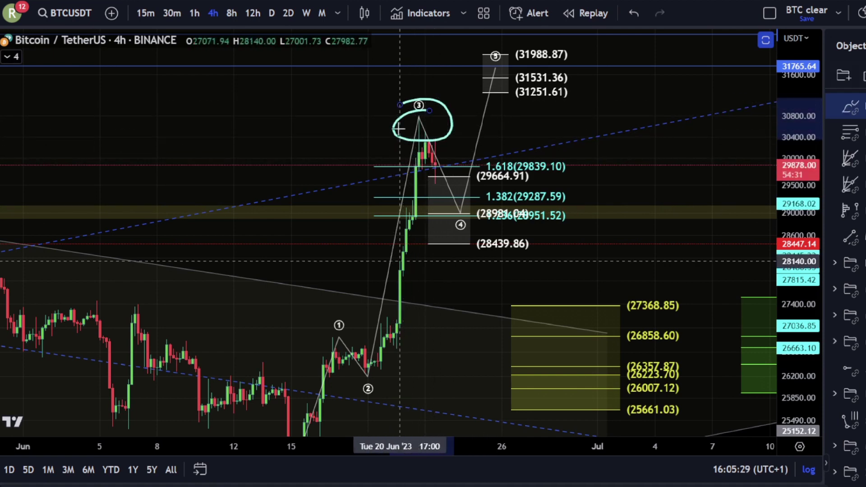
Move the 1.236, 1.382 and 1.618 Fibonacci extension levels forward in time, clear of the wave 4 target zone.
{"action": "scroll", "coordinate": [490, 321], "scroll_direction": "up", "scroll_amount": 2}
{"action": "scroll", "coordinate": [491, 321], "scroll_direction": "up", "scroll_amount": 2}
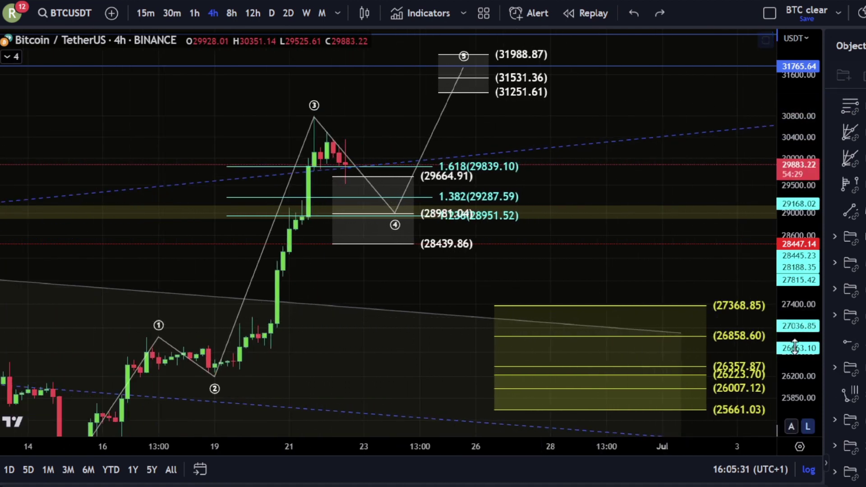
{"action": "left_click_drag", "start_coordinate": [795, 348], "coordinate": [745, 176]}
{"action": "left_click_drag", "start_coordinate": [545, 249], "coordinate": [571, 298]}
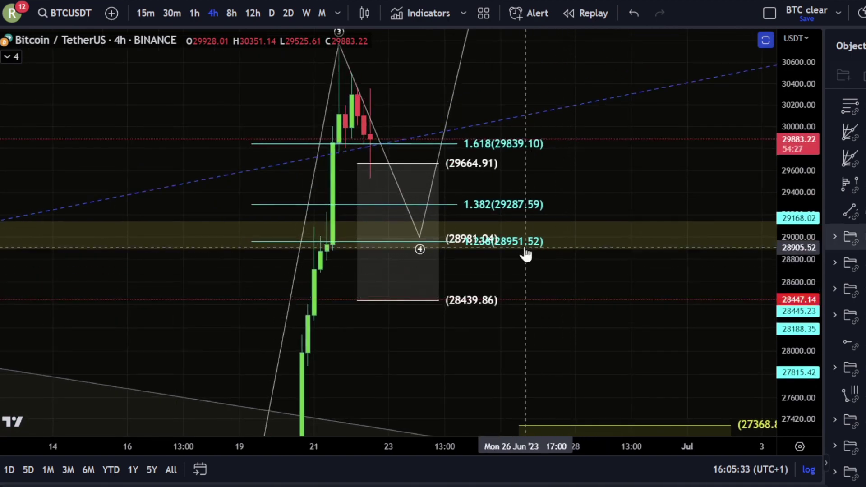
{"action": "left_click_drag", "start_coordinate": [525, 247], "coordinate": [828, 237]}
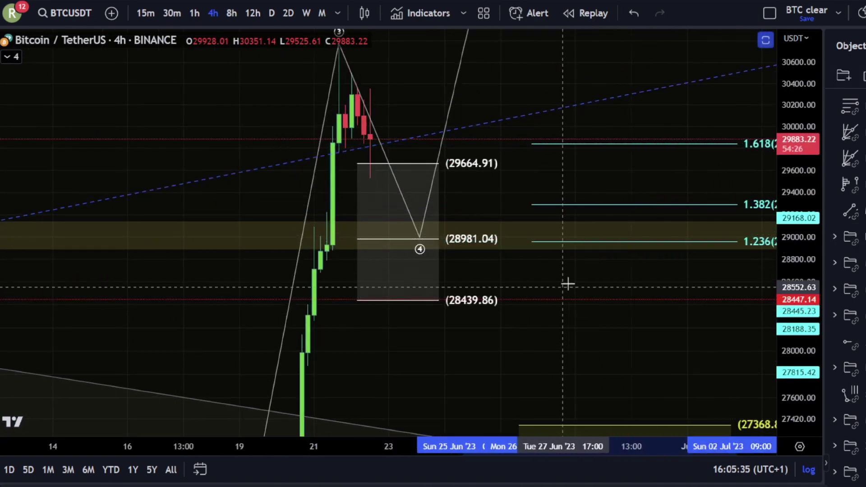
{"action": "left_click_drag", "start_coordinate": [567, 284], "coordinate": [665, 292]}
{"action": "scroll", "coordinate": [552, 203], "scroll_direction": "up", "scroll_amount": 1}
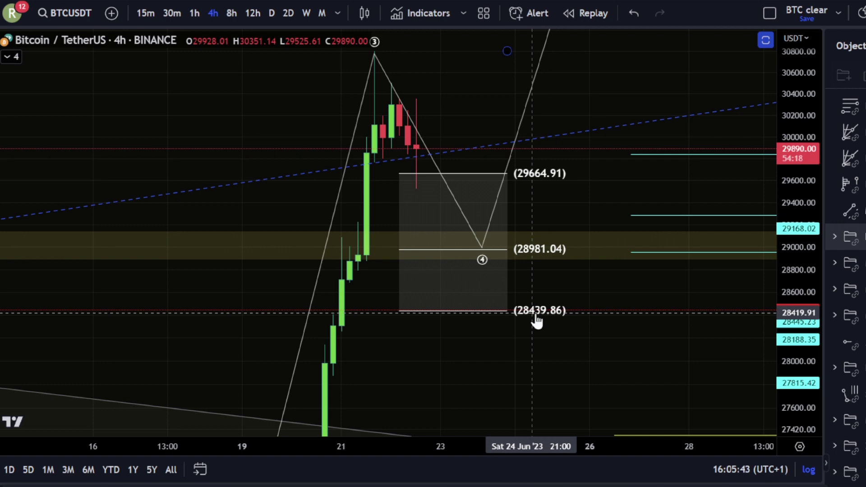
{"action": "left_click_drag", "start_coordinate": [803, 263], "coordinate": [804, 289]}
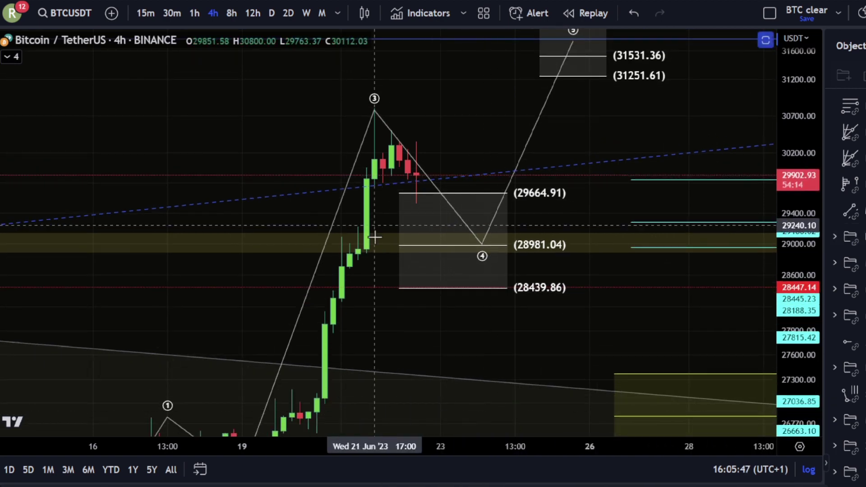
Circle the pause in the rally near 29,000, extend a brush line across the wave 4 zone, and remove both marks.
{"action": "mouse_move", "coordinate": [371, 233]}
{"action": "left_mouse_down"}
{"action": "mouse_move", "coordinate": [345, 244]}
{"action": "mouse_move", "coordinate": [410, 247]}
{"action": "left_mouse_up"}
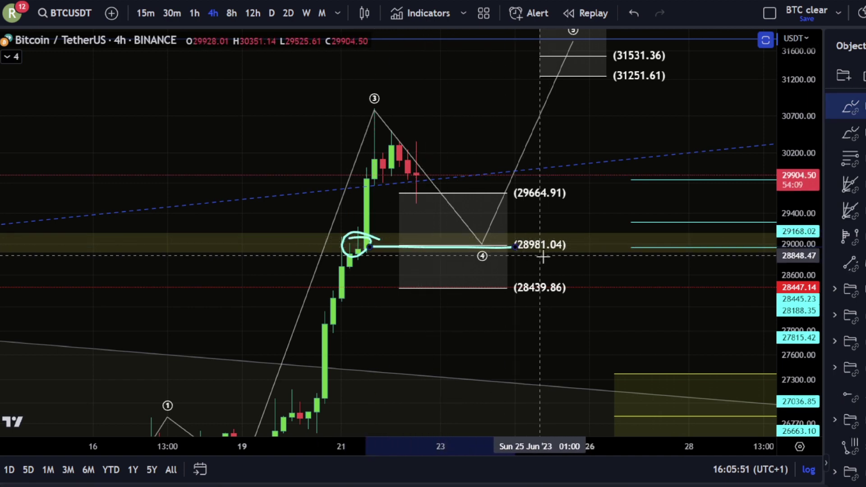
{"action": "scroll", "coordinate": [537, 253], "scroll_direction": "up", "scroll_amount": 2}
{"action": "key", "text": "ctrl+z"}
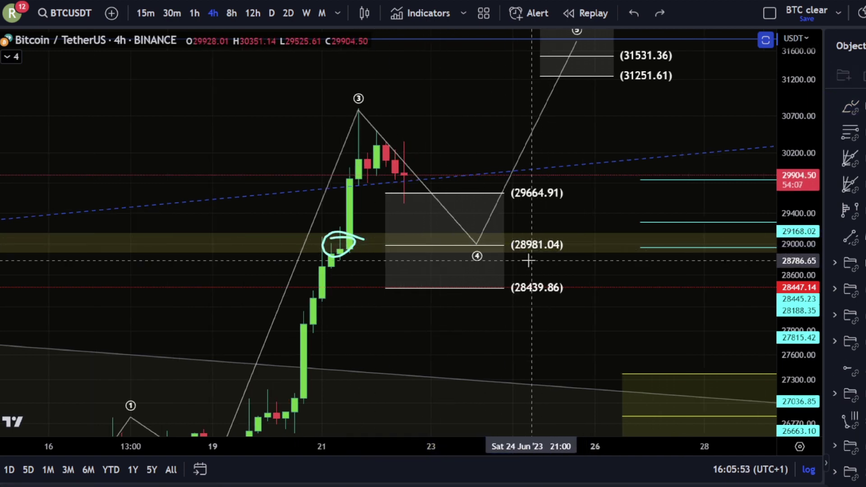
{"action": "scroll", "coordinate": [529, 261], "scroll_direction": "down", "scroll_amount": 2}
{"action": "mouse_move", "coordinate": [464, 138]}
{"action": "left_mouse_down"}
{"action": "mouse_move", "coordinate": [487, 213]}
{"action": "mouse_move", "coordinate": [523, 210]}
{"action": "left_mouse_up"}
{"action": "left_click_drag", "start_coordinate": [536, 252], "coordinate": [544, 263]}
{"action": "key", "text": "Delete"}
Brush a path from the 24,800 low through waves 1 to 5, followed by a three-leg decline into the green target zone.
{"action": "left_click_drag", "start_coordinate": [620, 137], "coordinate": [566, 223]}
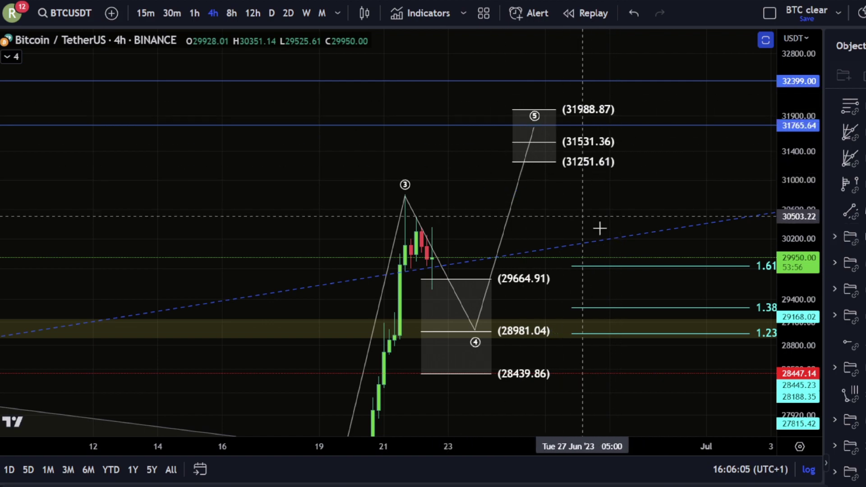
{"action": "left_click_drag", "start_coordinate": [601, 229], "coordinate": [573, 145]}
{"action": "left_click_drag", "start_coordinate": [621, 330], "coordinate": [541, 191]}
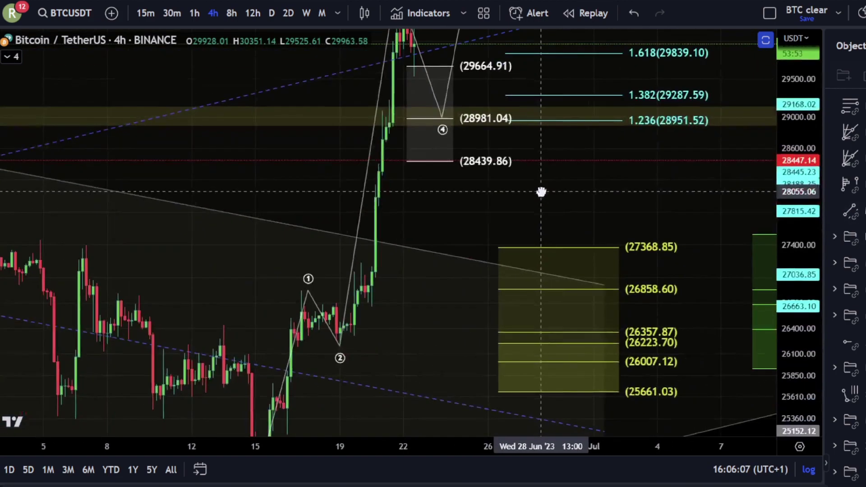
{"action": "left_click_drag", "start_coordinate": [802, 218], "coordinate": [803, 355]}
{"action": "scroll", "coordinate": [623, 236], "scroll_direction": "down", "scroll_amount": 2}
{"action": "scroll", "coordinate": [609, 236], "scroll_direction": "down", "scroll_amount": 1}
{"action": "left_click_drag", "start_coordinate": [629, 216], "coordinate": [524, 264]}
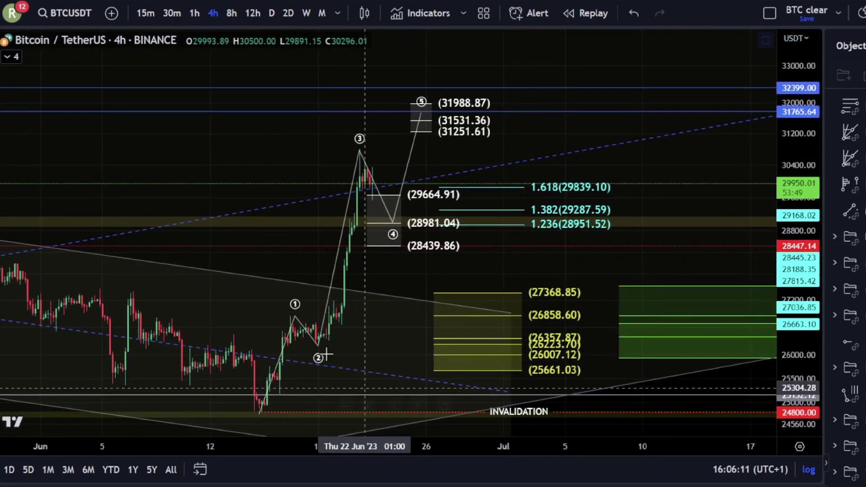
{"action": "mouse_move", "coordinate": [262, 418]}
{"action": "left_mouse_down"}
{"action": "mouse_move", "coordinate": [294, 303]}
{"action": "mouse_move", "coordinate": [363, 178]}
{"action": "mouse_move", "coordinate": [401, 240]}
{"action": "mouse_move", "coordinate": [434, 96]}
{"action": "mouse_move", "coordinate": [496, 212]}
{"action": "mouse_move", "coordinate": [618, 280]}
{"action": "mouse_move", "coordinate": [652, 331]}
{"action": "left_mouse_up"}
{"action": "left_click_drag", "start_coordinate": [662, 276], "coordinate": [505, 256]}
{"action": "scroll", "coordinate": [533, 257], "scroll_direction": "down", "scroll_amount": 3}
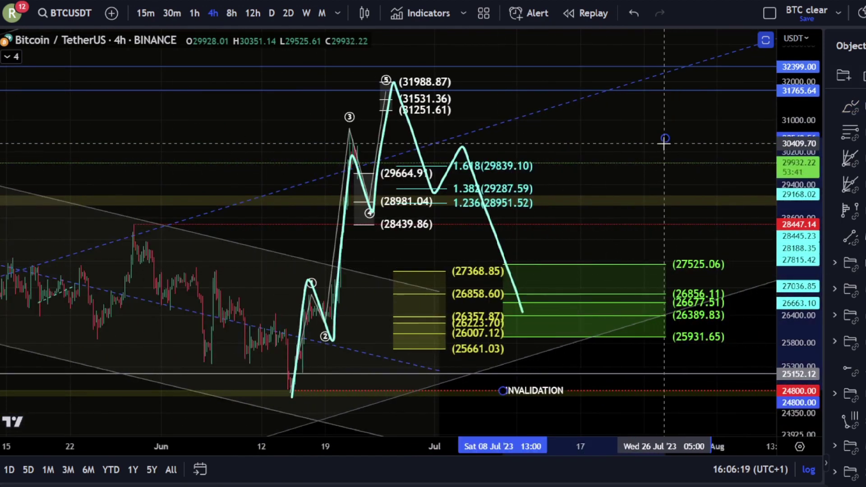
Raise the upper anchor of the green retracement zone to about 30,792 and delete the brushed wave path.
{"action": "left_click_drag", "start_coordinate": [664, 139], "coordinate": [663, 128]}
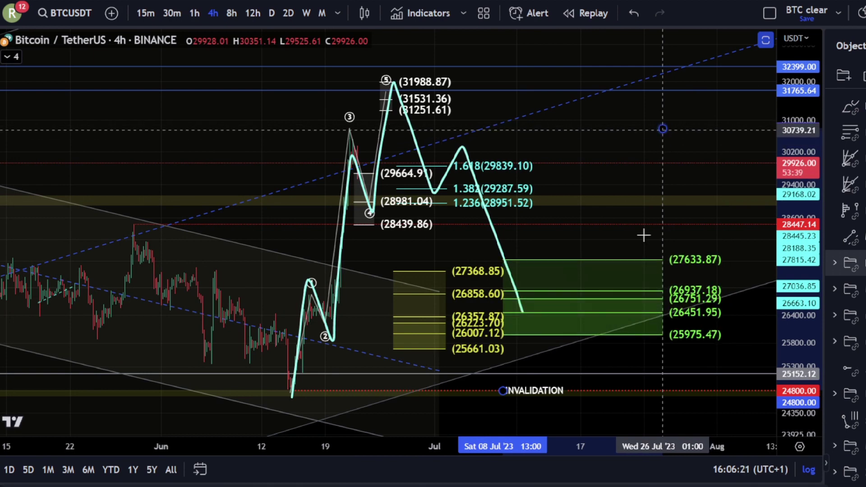
{"action": "left_click", "coordinate": [370, 127]}
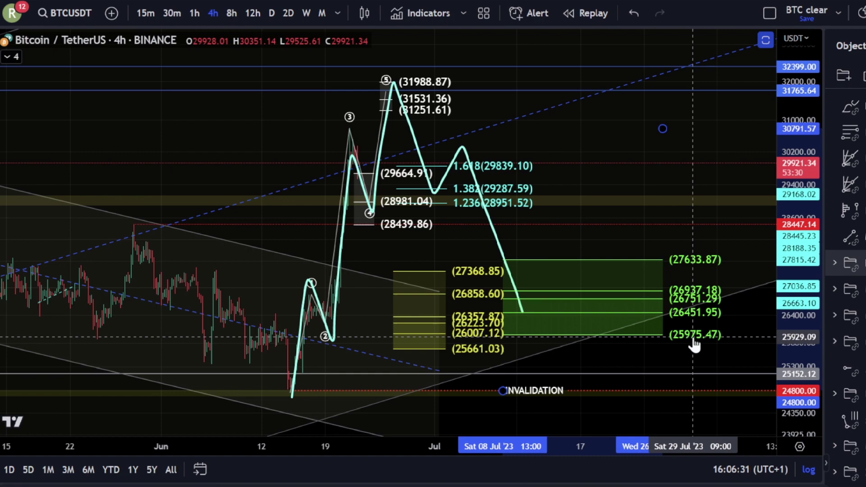
{"action": "left_click", "coordinate": [342, 258]}
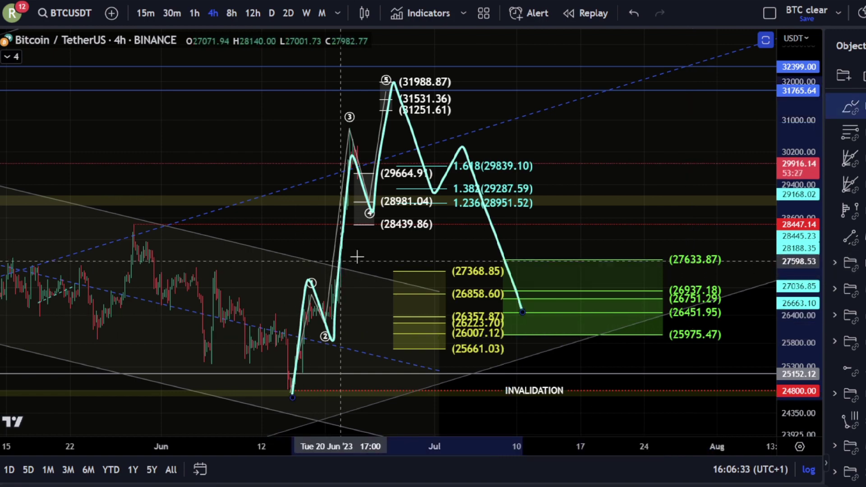
{"action": "key", "text": "Delete"}
Brush a zigzag path from the mid-June low up to the wave 5 target and undo it.
{"action": "left_click_drag", "start_coordinate": [387, 265], "coordinate": [473, 236]}
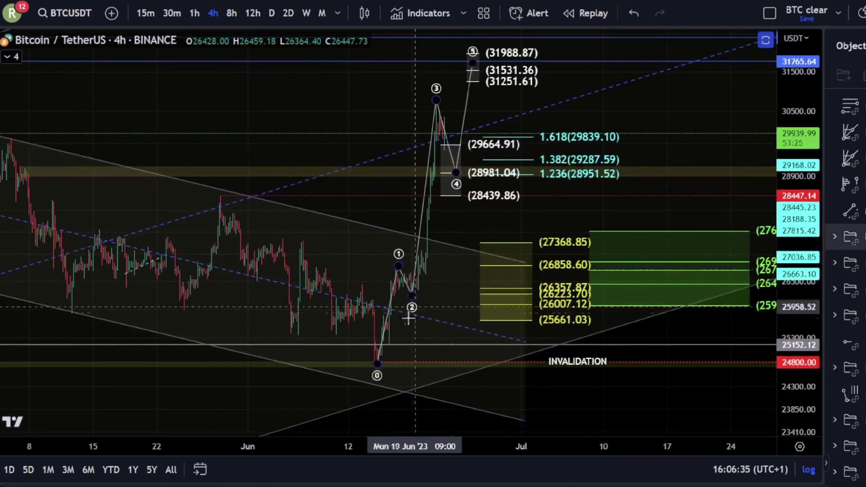
{"action": "scroll", "coordinate": [408, 319], "scroll_direction": "up", "scroll_amount": 3}
{"action": "scroll", "coordinate": [429, 352], "scroll_direction": "up", "scroll_amount": 2}
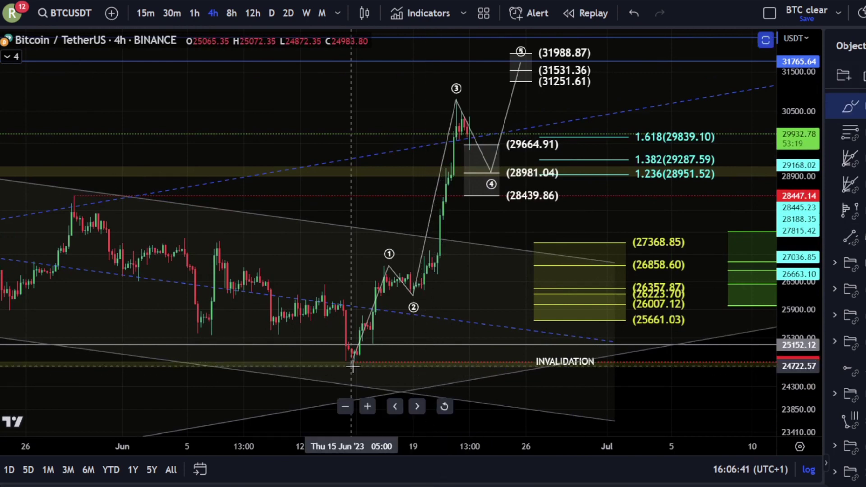
{"action": "left_click_drag", "start_coordinate": [357, 360], "coordinate": [368, 314]}
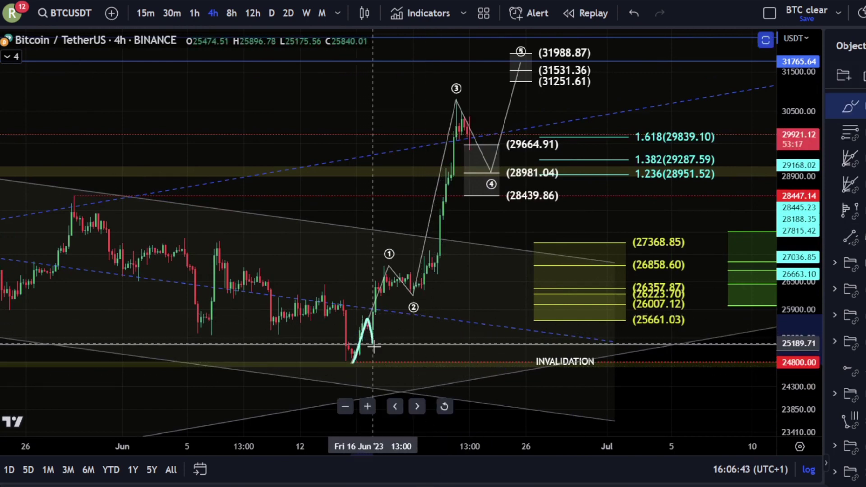
{"action": "mouse_move", "coordinate": [373, 345]}
{"action": "left_mouse_down"}
{"action": "mouse_move", "coordinate": [389, 264]}
{"action": "mouse_move", "coordinate": [416, 297]}
{"action": "mouse_move", "coordinate": [489, 83]}
{"action": "left_mouse_up"}
{"action": "key", "text": "ctrl+z"}
Circle the wave 3 top, brush a three-leg decline from it into the green target zone, and delete both marks.
{"action": "scroll", "coordinate": [751, 329], "scroll_direction": "down", "scroll_amount": 3}
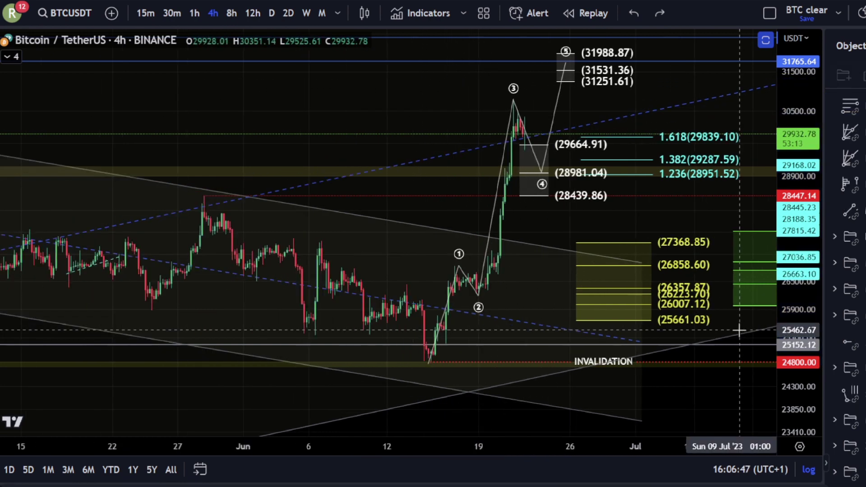
{"action": "left_click_drag", "start_coordinate": [714, 241], "coordinate": [576, 245]}
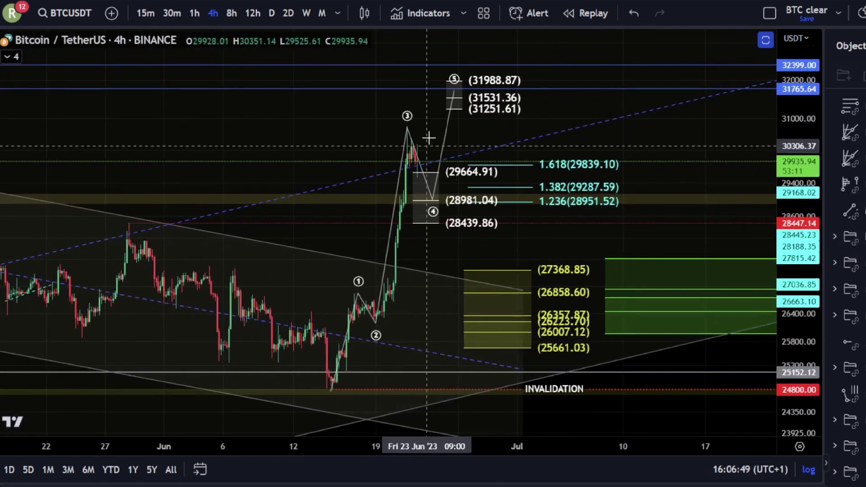
{"action": "left_click_drag", "start_coordinate": [427, 123], "coordinate": [449, 177]}
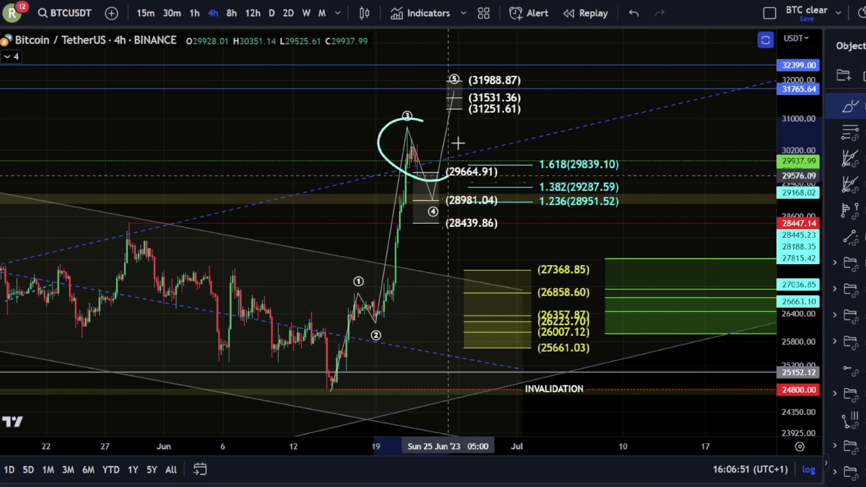
{"action": "mouse_move", "coordinate": [406, 120]}
{"action": "left_mouse_down"}
{"action": "mouse_move", "coordinate": [516, 170]}
{"action": "mouse_move", "coordinate": [679, 297]}
{"action": "left_mouse_up"}
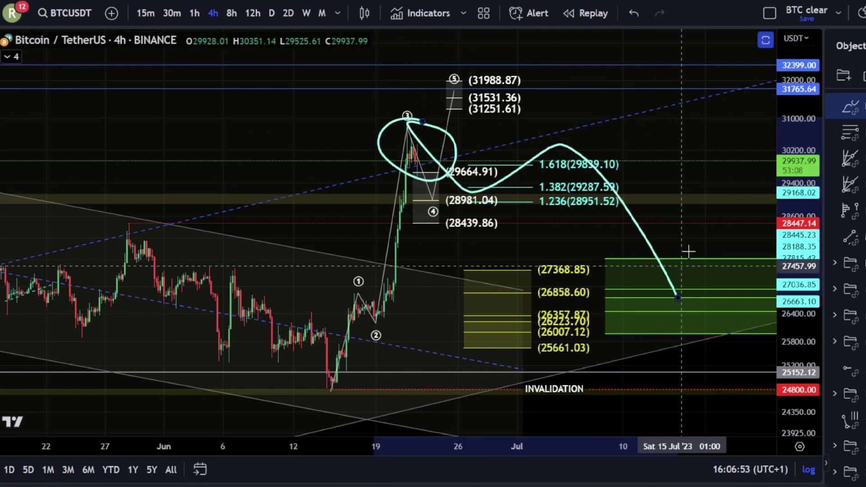
{"action": "left_click_drag", "start_coordinate": [667, 244], "coordinate": [498, 241]}
{"action": "scroll", "coordinate": [498, 241], "scroll_direction": "down", "scroll_amount": 3}
{"action": "left_click", "coordinate": [276, 388]}
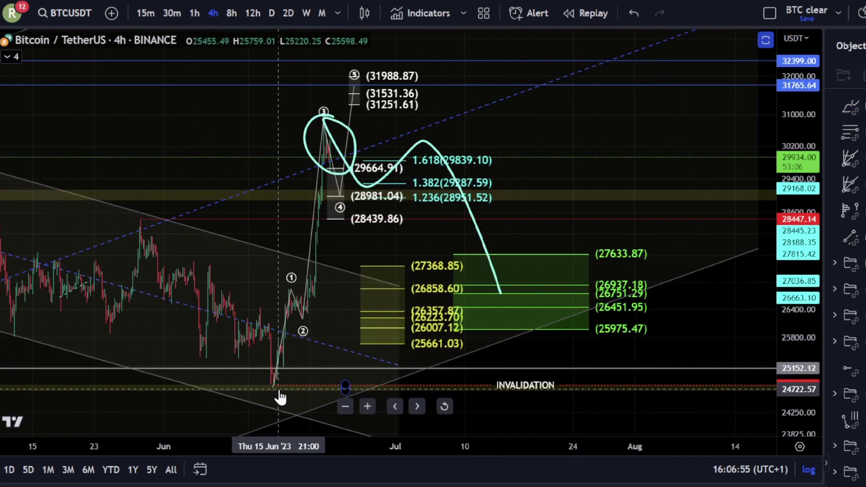
{"action": "left_click", "coordinate": [337, 96]}
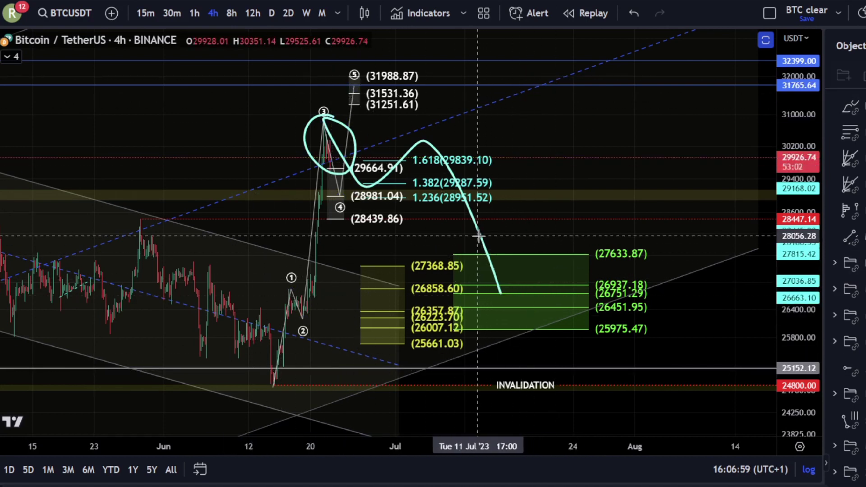
{"action": "key", "text": "Delete"}
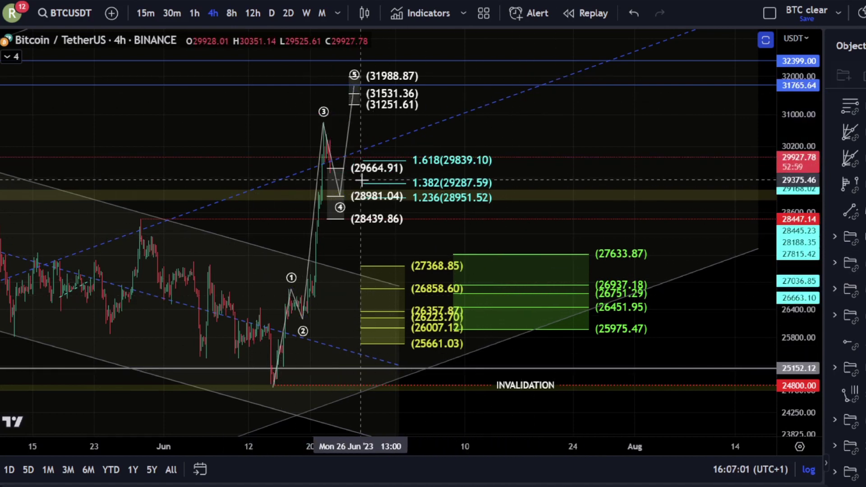
Hide the 1-2-3-4-5 group and show the nested impulse group with its sub-waves, wave 4 target zones and invalidation lines.
{"action": "left_click_drag", "start_coordinate": [379, 126], "coordinate": [477, 139]}
{"action": "scroll", "coordinate": [391, 325], "scroll_direction": "up", "scroll_amount": 7}
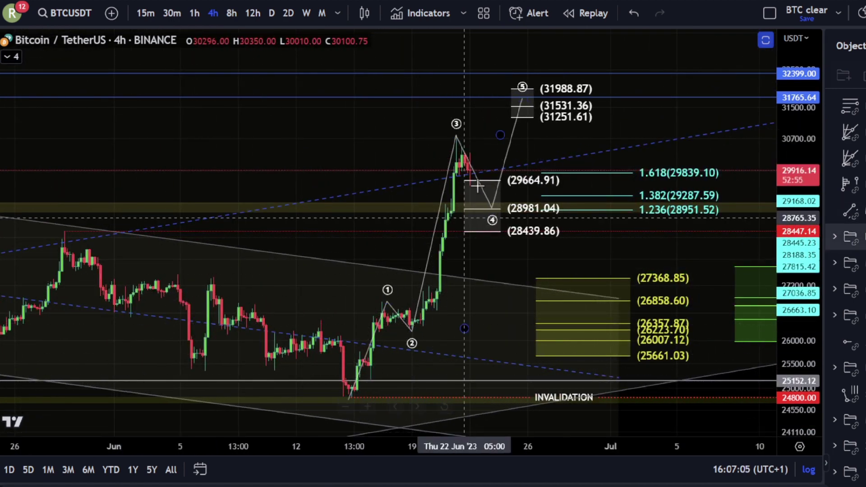
{"action": "left_click", "coordinate": [431, 130]}
{"action": "scroll", "coordinate": [478, 157], "scroll_direction": "down", "scroll_amount": 2}
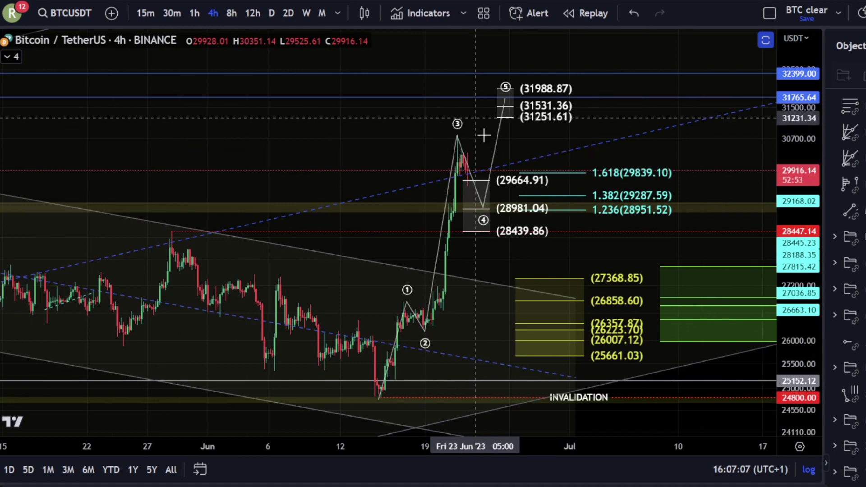
{"action": "left_click_drag", "start_coordinate": [483, 296], "coordinate": [446, 272]}
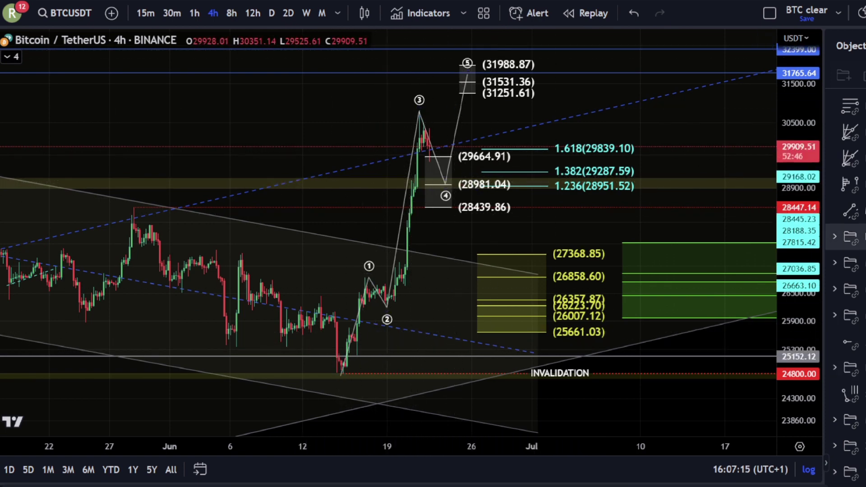
{"action": "left_click", "coordinate": [862, 237]}
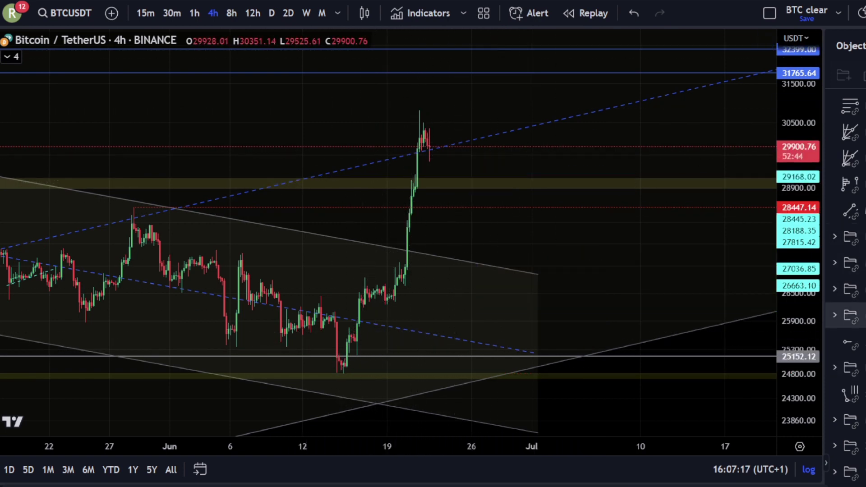
{"action": "left_click", "coordinate": [861, 289]}
{"action": "scroll", "coordinate": [476, 336], "scroll_direction": "up", "scroll_amount": 4}
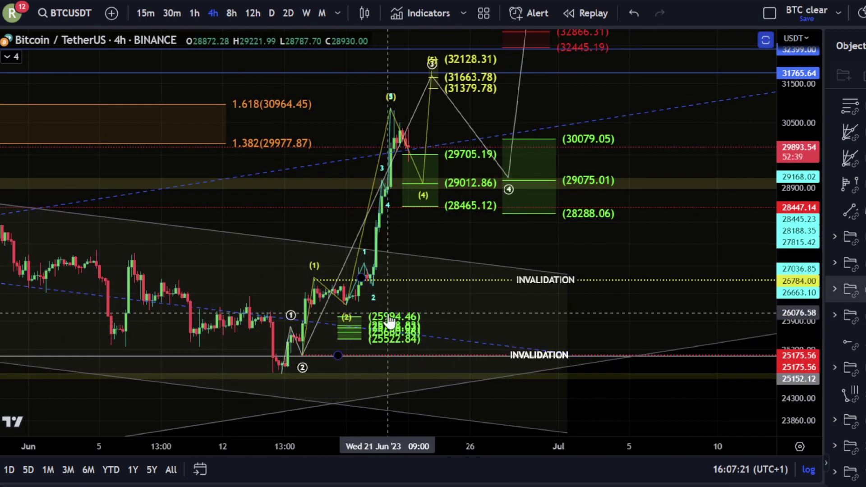
Shift the yellow count's wave (3) anchor to about 30,918 and its wave (5) anchor to about 31,638.
{"action": "scroll", "coordinate": [389, 301], "scroll_direction": "up", "scroll_amount": 1}
{"action": "scroll", "coordinate": [389, 301], "scroll_direction": "up", "scroll_amount": 2}
{"action": "left_click_drag", "start_coordinate": [480, 240], "coordinate": [467, 316]}
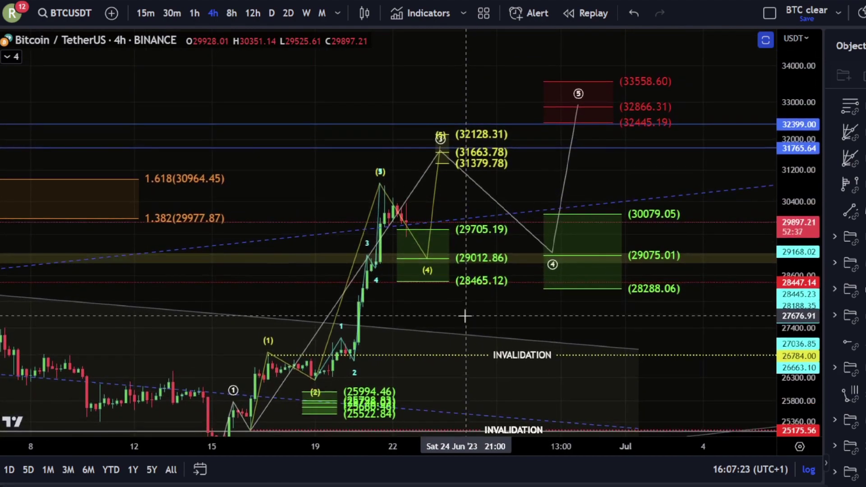
{"action": "left_click_drag", "start_coordinate": [788, 308], "coordinate": [789, 285]}
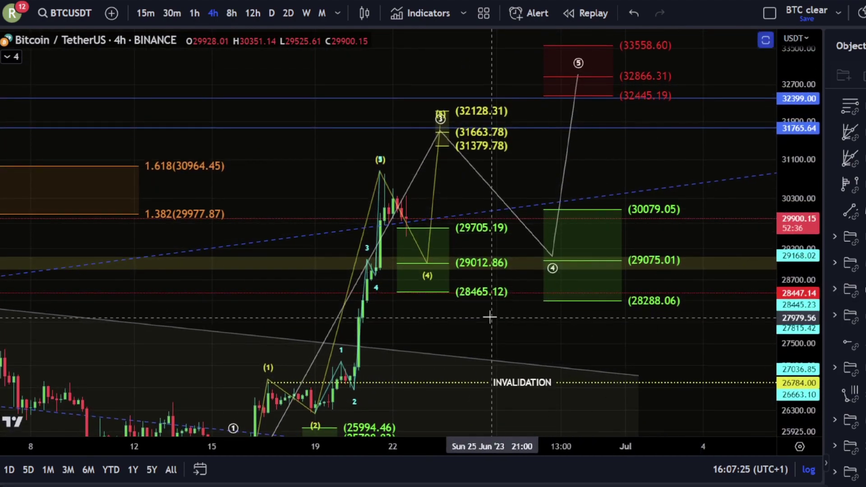
{"action": "left_click_drag", "start_coordinate": [497, 330], "coordinate": [496, 300]}
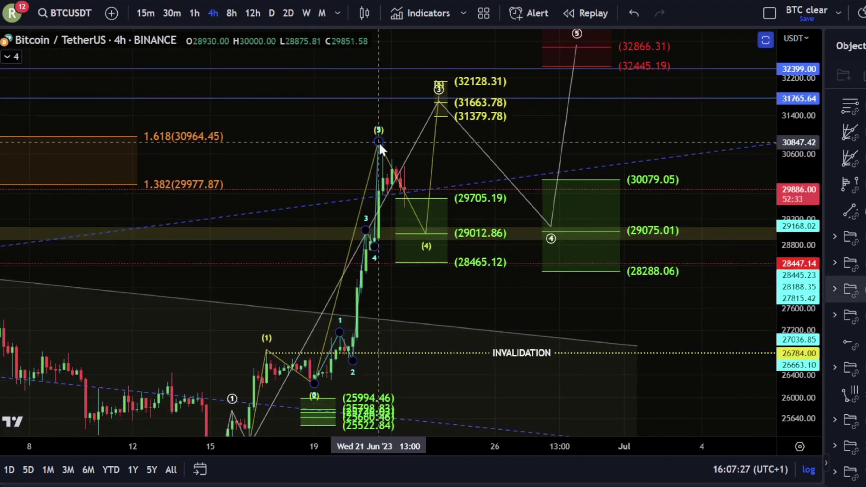
{"action": "left_click", "coordinate": [374, 167]}
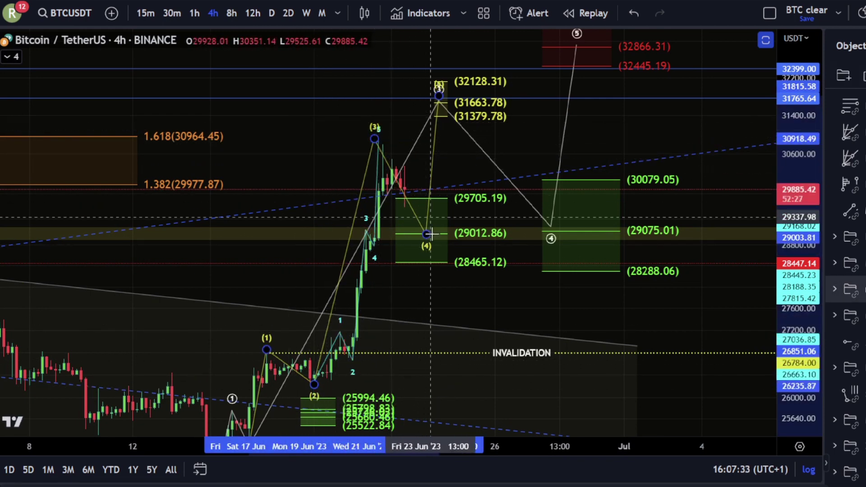
{"action": "left_click_drag", "start_coordinate": [439, 96], "coordinate": [443, 104]}
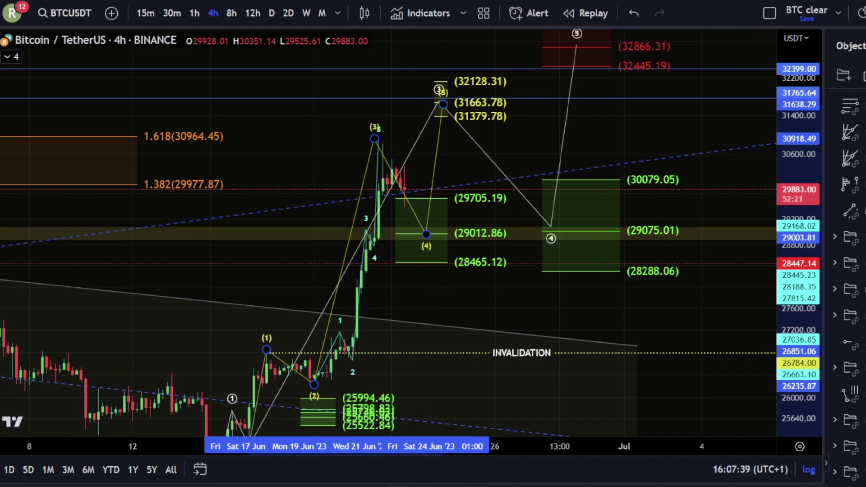
{"action": "left_click", "coordinate": [423, 261]}
Underline the 29705.19 and 28465.12 wave (4) targets, brush a zigzag decline from the wave (3) top into that zone, and undo the marks.
{"action": "left_click_drag", "start_coordinate": [455, 208], "coordinate": [513, 205]}
{"action": "key", "text": "ctrl+z"}
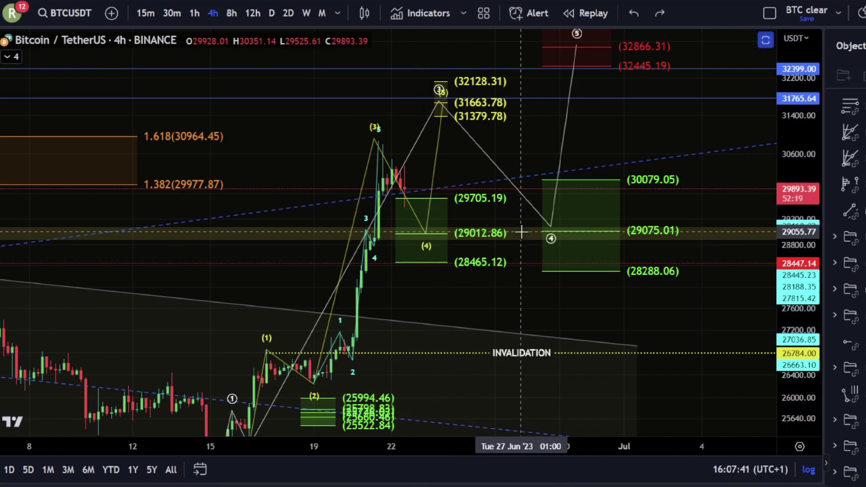
{"action": "left_click_drag", "start_coordinate": [458, 209], "coordinate": [487, 207]}
{"action": "key", "text": "ctrl+z"}
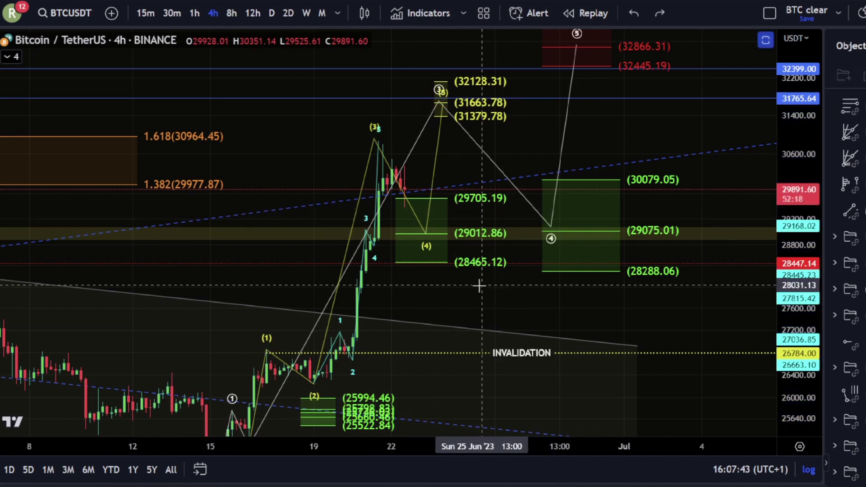
{"action": "left_click_drag", "start_coordinate": [458, 273], "coordinate": [492, 271]}
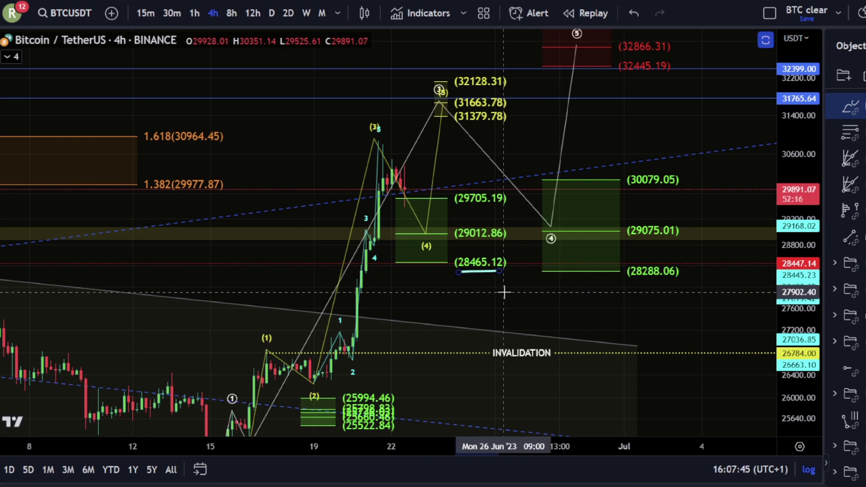
{"action": "key", "text": "ctrl+z"}
{"action": "left_click_drag", "start_coordinate": [383, 149], "coordinate": [402, 170]}
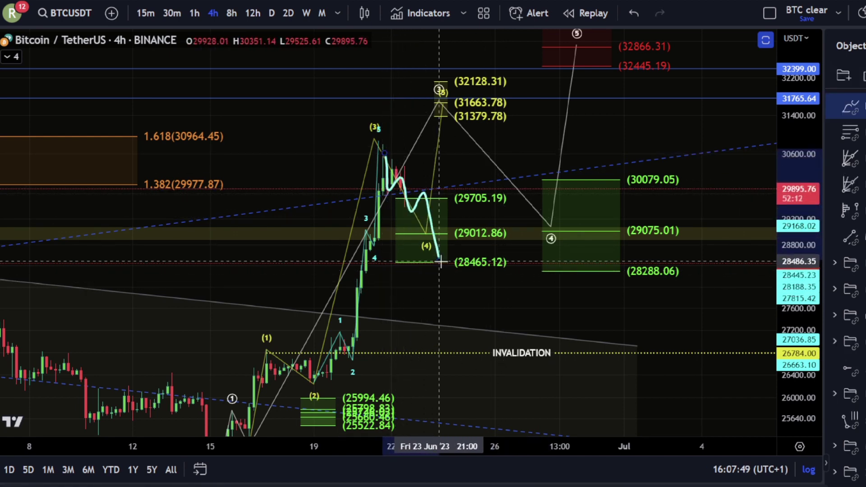
{"action": "key", "text": "ctrl+z"}
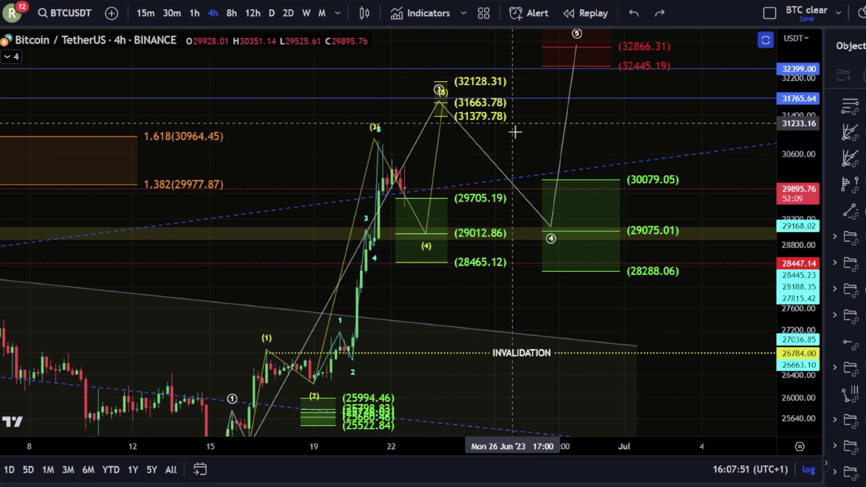
Brush a path from the yellow wave (5) top towards the red wave 5 zone, underline the 31379.78 target, and undo both marks.
{"action": "left_click_drag", "start_coordinate": [516, 132], "coordinate": [517, 187]}
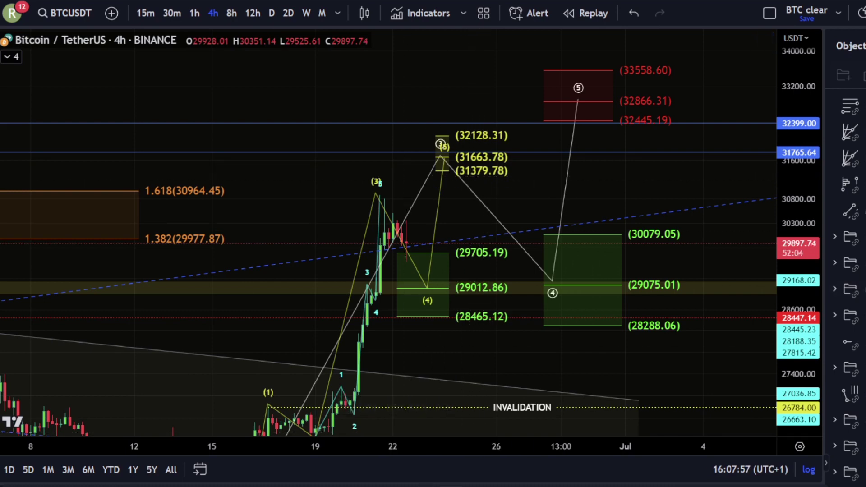
{"action": "mouse_move", "coordinate": [445, 147]}
{"action": "left_mouse_down"}
{"action": "mouse_move", "coordinate": [528, 184]}
{"action": "mouse_move", "coordinate": [553, 292]}
{"action": "mouse_move", "coordinate": [615, 170]}
{"action": "mouse_move", "coordinate": [622, 101]}
{"action": "left_mouse_up"}
{"action": "key", "text": "ctrl+z"}
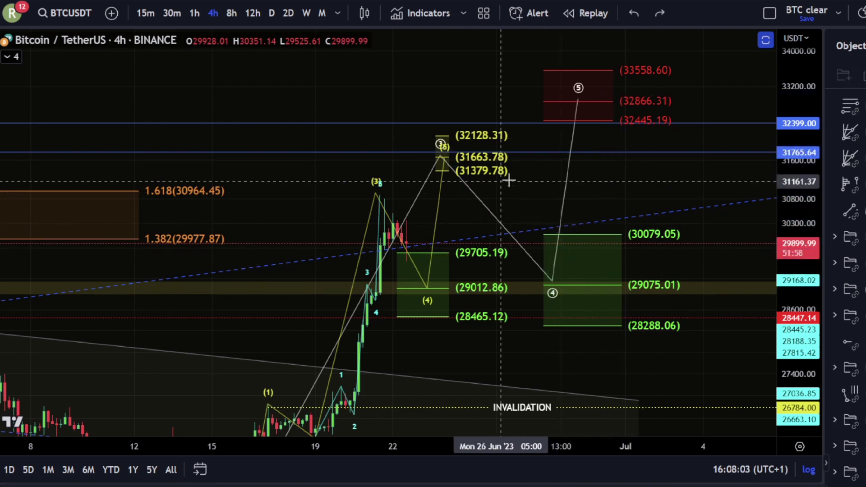
{"action": "mouse_move", "coordinate": [528, 178]}
{"action": "left_mouse_down"}
{"action": "mouse_move", "coordinate": [441, 221]}
{"action": "mouse_move", "coordinate": [489, 173]}
{"action": "left_mouse_up"}
{"action": "key", "text": "ctrl+z"}
Brush the impulse path from the mid-June low up to the yellow wave (5) target zone and undo it.
{"action": "scroll", "coordinate": [599, 271], "scroll_direction": "down", "scroll_amount": 4}
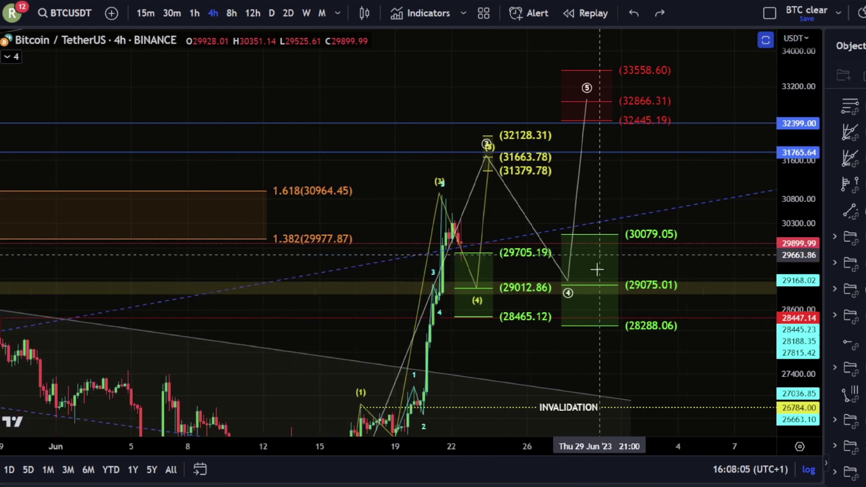
{"action": "left_click_drag", "start_coordinate": [547, 356], "coordinate": [556, 271]}
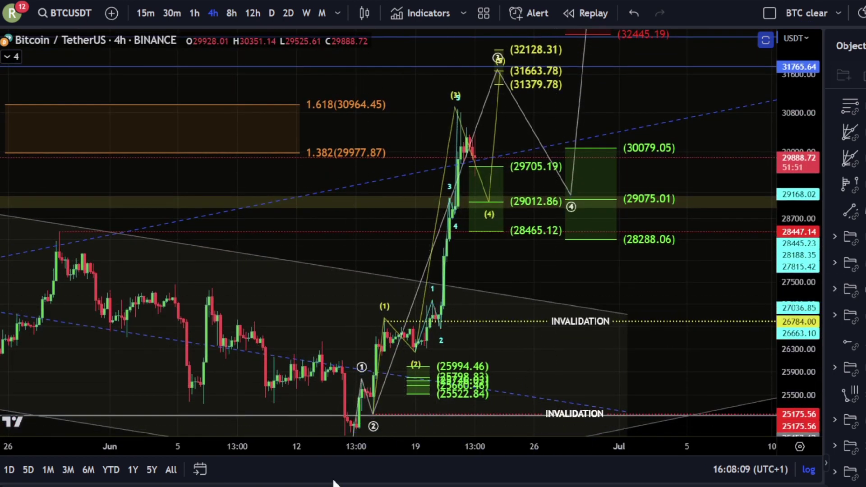
{"action": "left_click_drag", "start_coordinate": [798, 282], "coordinate": [799, 315]}
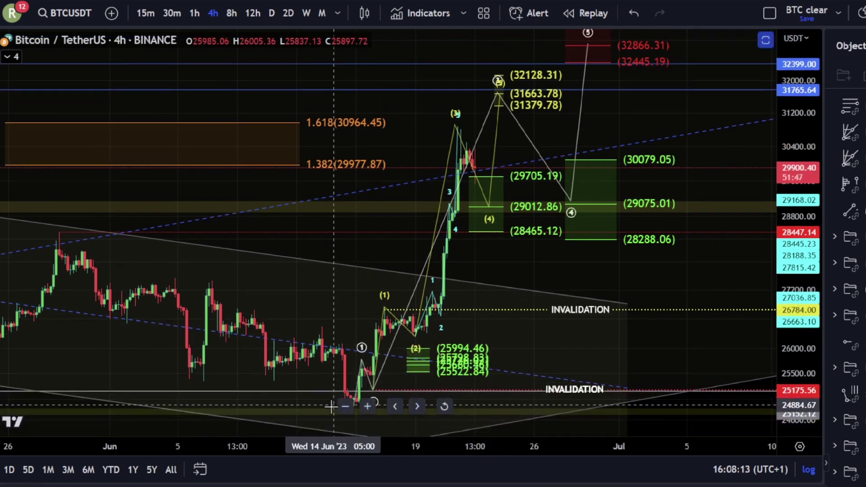
{"action": "mouse_move", "coordinate": [331, 403]}
{"action": "left_mouse_down"}
{"action": "mouse_move", "coordinate": [385, 305]}
{"action": "mouse_move", "coordinate": [424, 338]}
{"action": "mouse_move", "coordinate": [460, 110]}
{"action": "mouse_move", "coordinate": [499, 108]}
{"action": "left_mouse_up"}
{"action": "key", "text": "ctrl+z"}
{"action": "key", "text": "ctrl+z"}
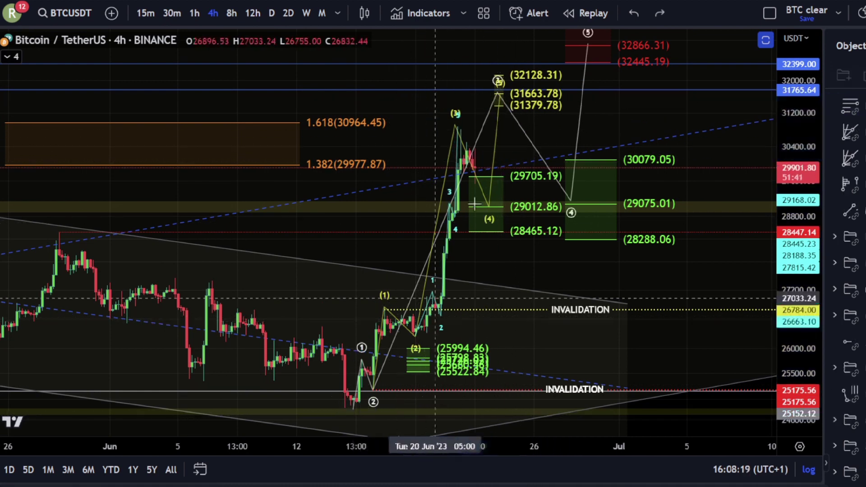
Brush a three-leg rise from the mid-June low to wave (3), a decline past the yellow invalidation and a wave (1) level line, and undo them.
{"action": "mouse_move", "coordinate": [356, 405]}
{"action": "left_mouse_down"}
{"action": "mouse_move", "coordinate": [364, 375]}
{"action": "mouse_move", "coordinate": [422, 336]}
{"action": "mouse_move", "coordinate": [455, 128]}
{"action": "mouse_move", "coordinate": [441, 123]}
{"action": "left_mouse_up"}
{"action": "key", "text": "ctrl+z"}
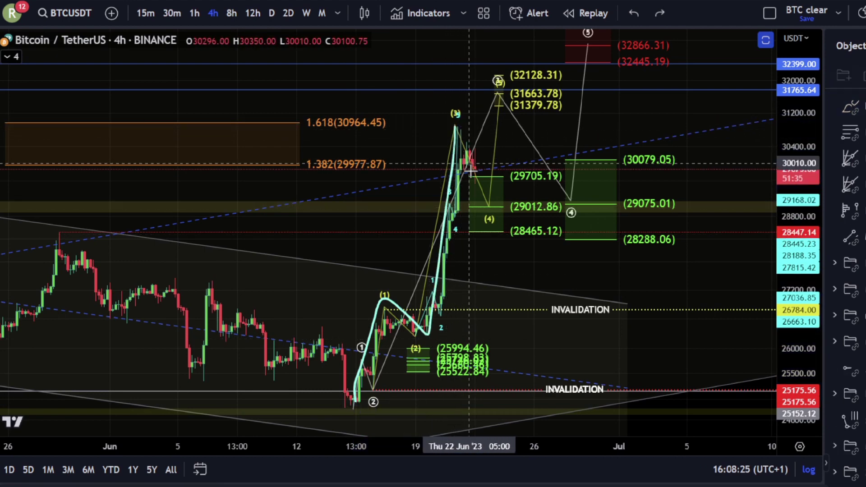
{"action": "mouse_move", "coordinate": [456, 127]}
{"action": "left_mouse_down"}
{"action": "mouse_move", "coordinate": [506, 242]}
{"action": "mouse_move", "coordinate": [577, 352]}
{"action": "left_mouse_up"}
{"action": "left_click_drag", "start_coordinate": [362, 314], "coordinate": [455, 321]}
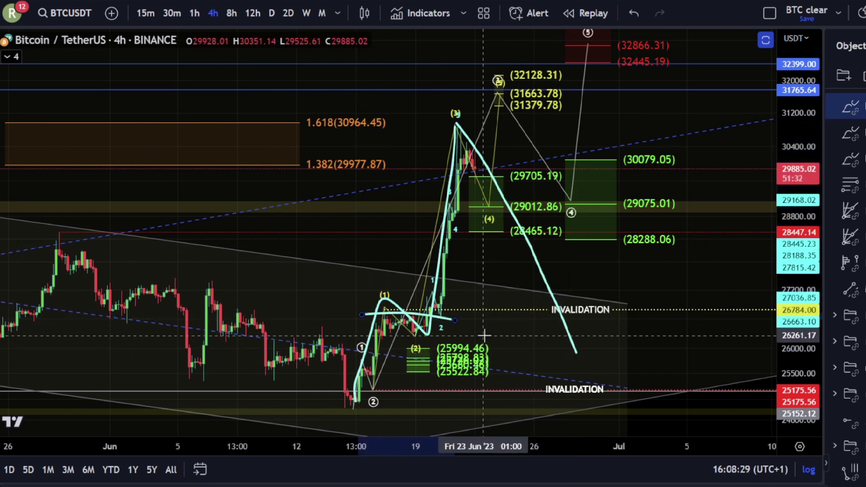
{"action": "key", "text": "ctrl+z"}
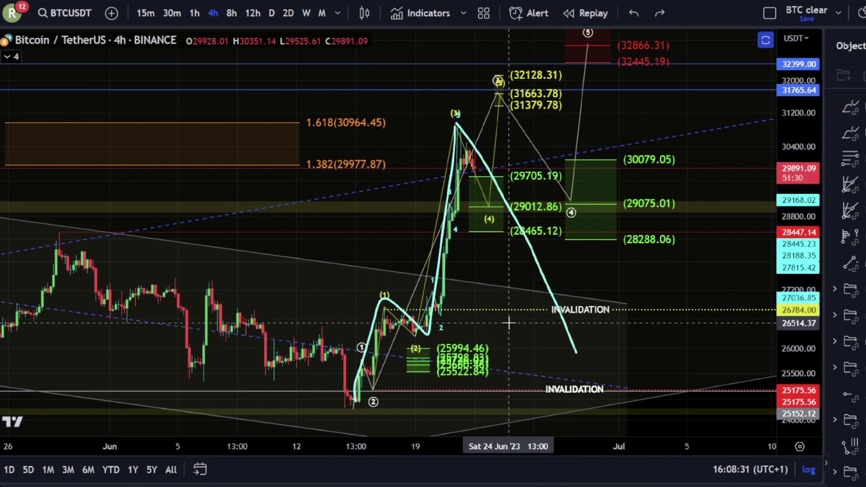
{"action": "key", "text": "ctrl+z"}
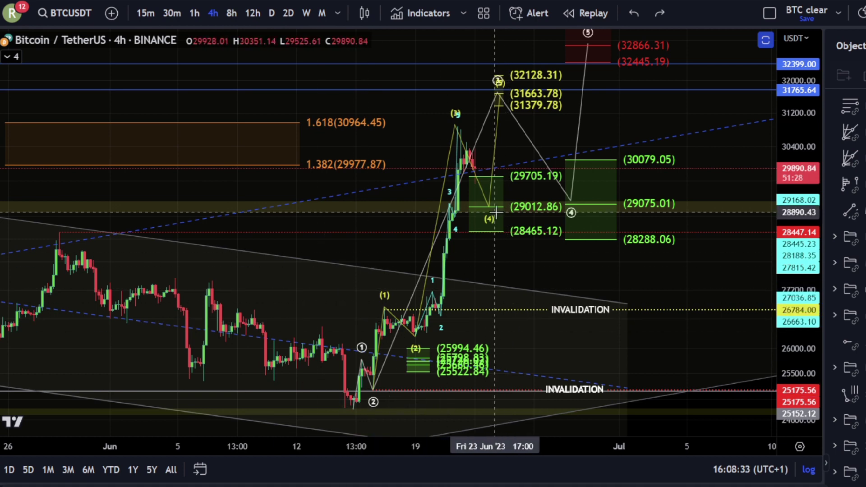
Mark the circled wave 4 low and undo it, and brush a dip from wave (3) into the wave (4) zone and up to the wave (5) targets.
{"action": "mouse_move", "coordinate": [570, 217]}
{"action": "left_mouse_down"}
{"action": "mouse_move", "coordinate": [496, 226]}
{"action": "mouse_move", "coordinate": [572, 215]}
{"action": "left_mouse_up"}
{"action": "key", "text": "ctrl+z"}
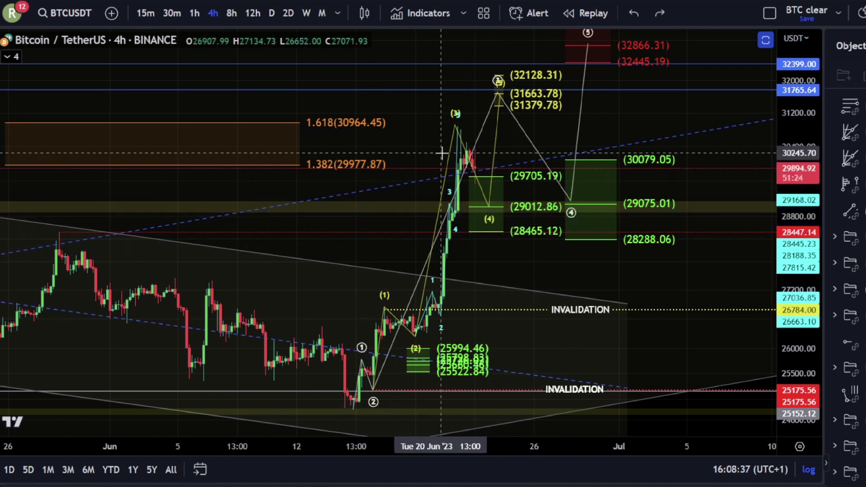
{"action": "mouse_move", "coordinate": [455, 131]}
{"action": "left_mouse_down"}
{"action": "mouse_move", "coordinate": [469, 156]}
{"action": "mouse_move", "coordinate": [512, 98]}
{"action": "left_mouse_up"}
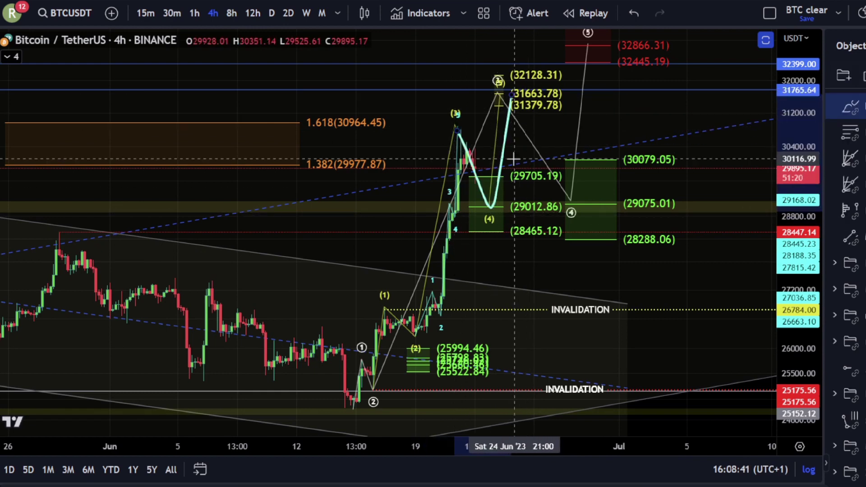
Hide the nested impulse group and show the circled A-B-C correction group with its target zones.
{"action": "scroll", "coordinate": [608, 302], "scroll_direction": "down", "scroll_amount": 6}
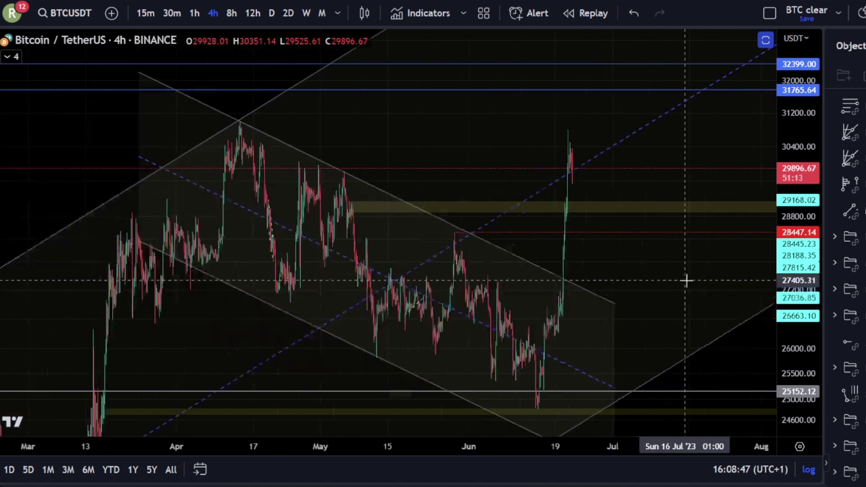
{"action": "left_click_drag", "start_coordinate": [795, 209], "coordinate": [816, 311]}
{"action": "scroll", "coordinate": [849, 420], "scroll_direction": "down", "scroll_amount": 2}
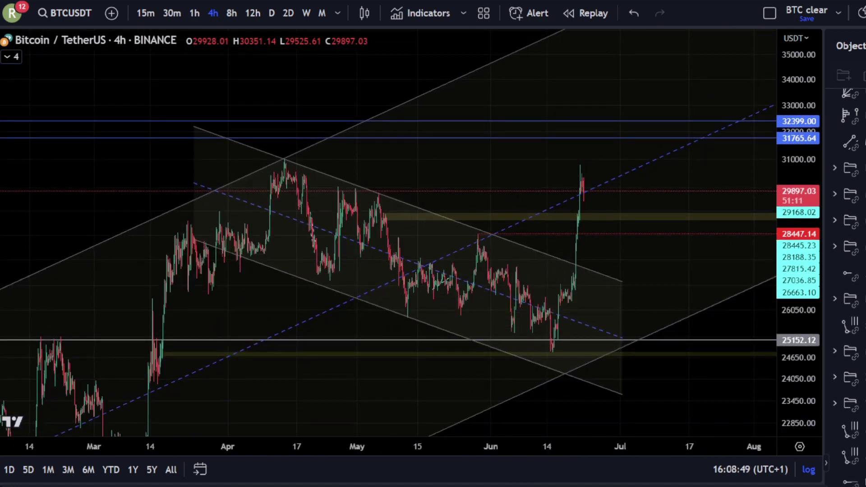
{"action": "left_click", "coordinate": [863, 404]}
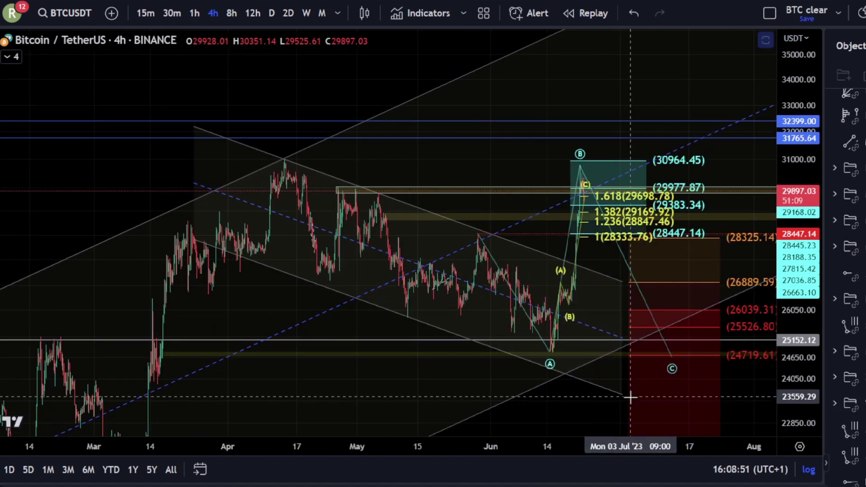
Raise the yellow wave (C) anchor to the circled B top at about 30,745 and delete the yellow Fibonacci extension.
{"action": "scroll", "coordinate": [630, 397], "scroll_direction": "up", "scroll_amount": 4}
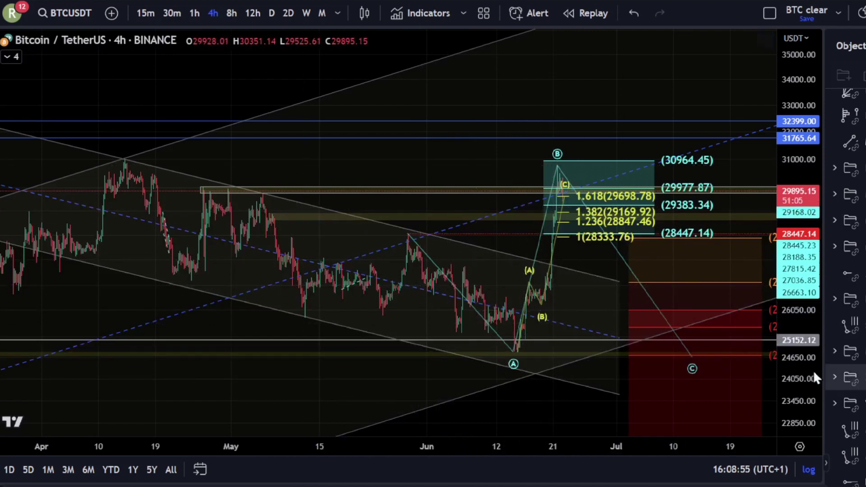
{"action": "scroll", "coordinate": [655, 334], "scroll_direction": "up", "scroll_amount": 3}
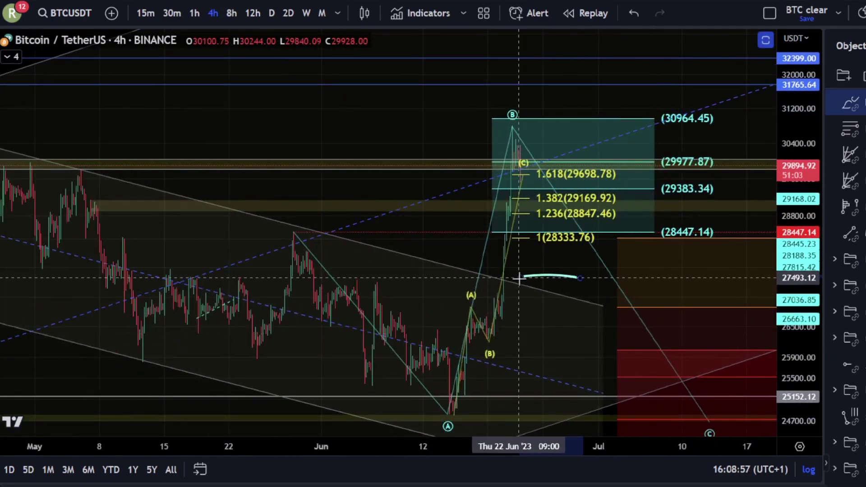
{"action": "left_click_drag", "start_coordinate": [565, 265], "coordinate": [503, 309]}
{"action": "scroll", "coordinate": [477, 273], "scroll_direction": "up", "scroll_amount": 3}
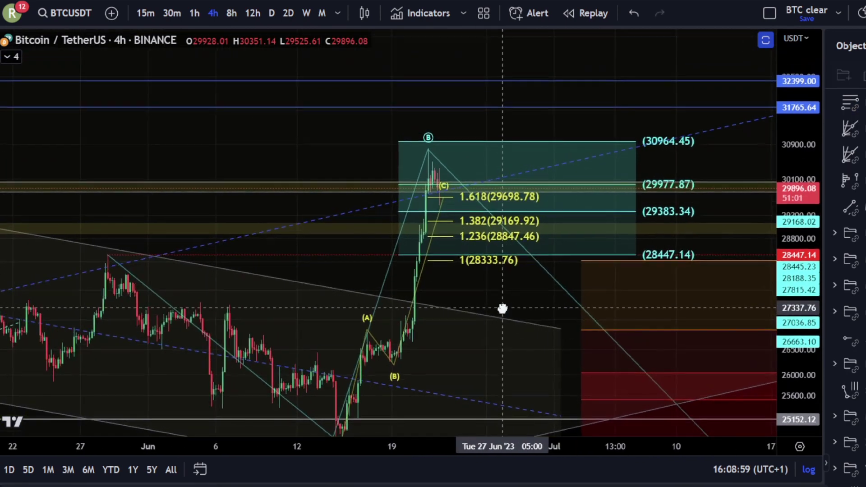
{"action": "left_click_drag", "start_coordinate": [444, 200], "coordinate": [431, 150]}
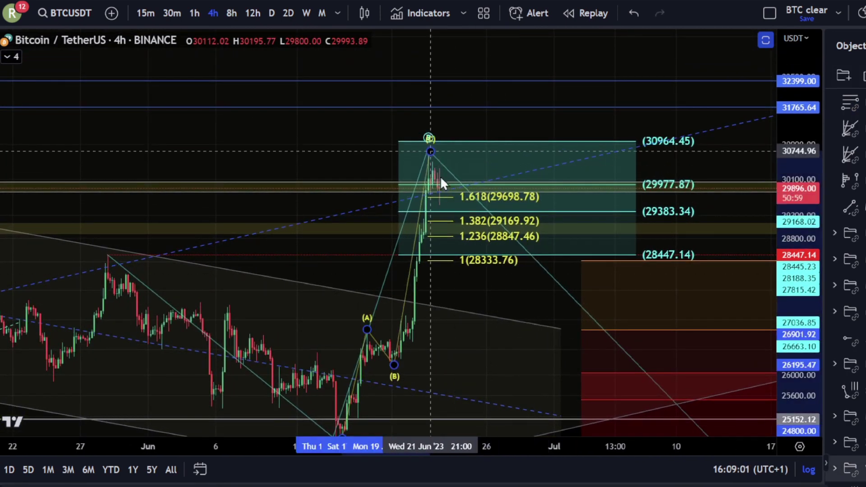
{"action": "left_click", "coordinate": [482, 234]}
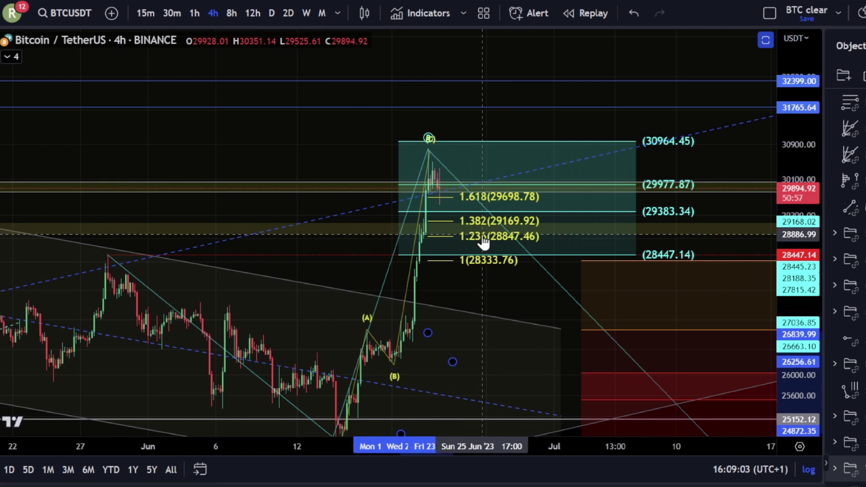
{"action": "key", "text": "Delete"}
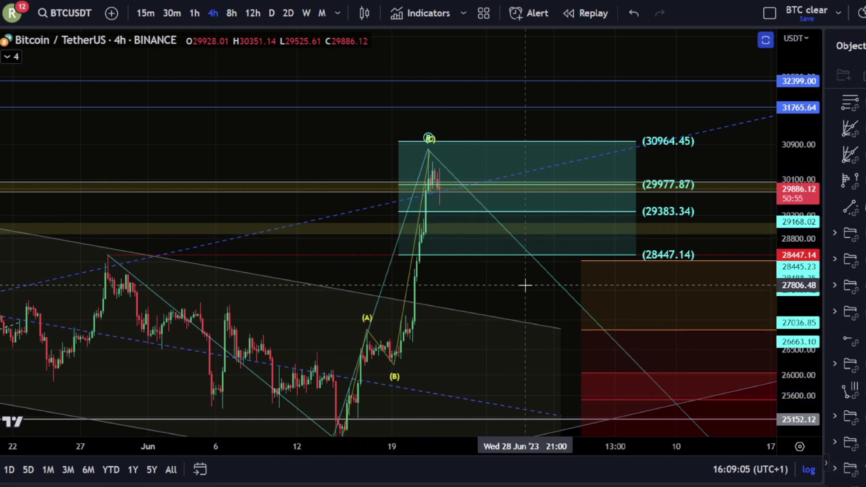
Brush a steep decline from the circled B top to below the wave (A) high, mark the (A) level across the chart, and undo that level mark.
{"action": "left_click_drag", "start_coordinate": [524, 284], "coordinate": [501, 226]}
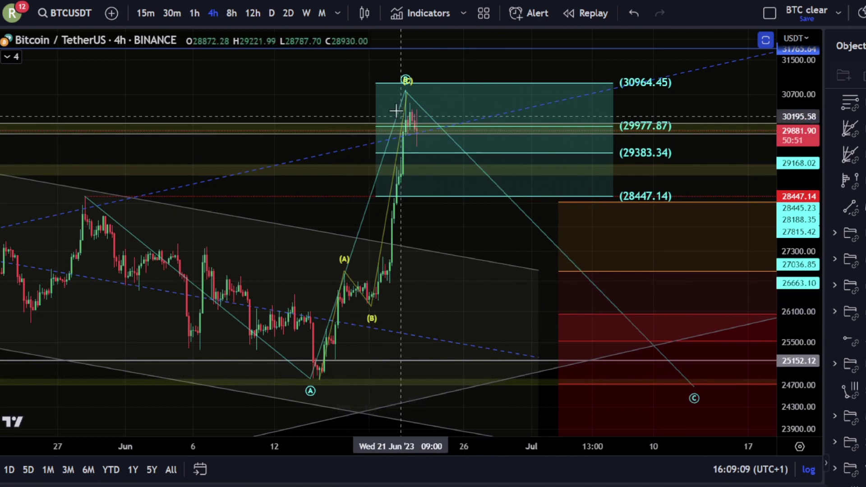
{"action": "left_click_drag", "start_coordinate": [407, 104], "coordinate": [464, 289]}
{"action": "left_click_drag", "start_coordinate": [308, 271], "coordinate": [419, 278]}
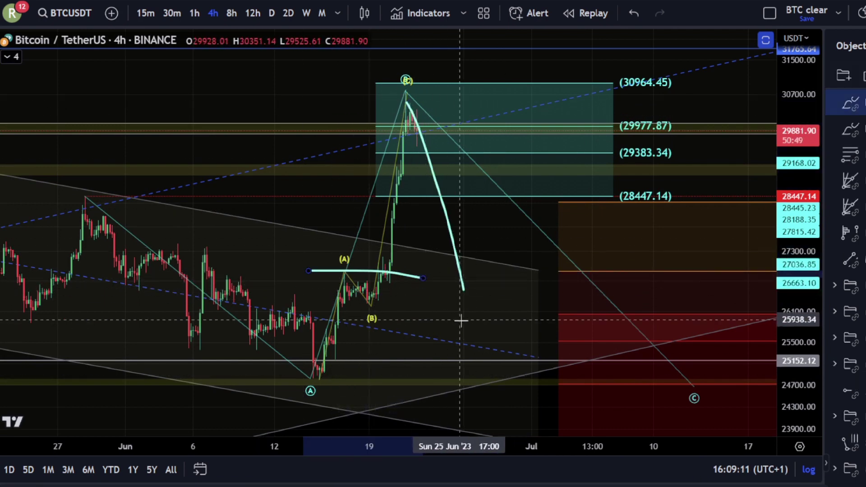
{"action": "key", "text": "ctrl+z"}
Brush the full A-B-C path from the late-May high to the circled C target and delete it.
{"action": "scroll", "coordinate": [546, 335], "scroll_direction": "down", "scroll_amount": 3}
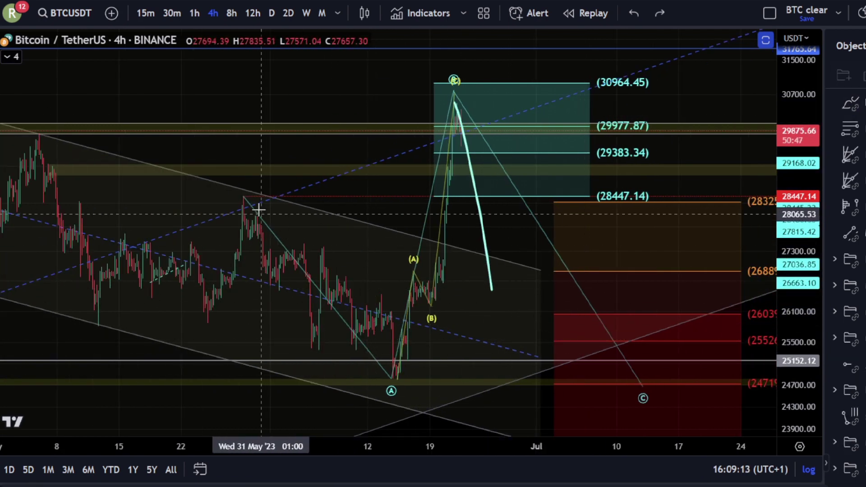
{"action": "mouse_move", "coordinate": [246, 199]}
{"action": "left_mouse_down"}
{"action": "mouse_move", "coordinate": [391, 391]}
{"action": "mouse_move", "coordinate": [424, 297]}
{"action": "mouse_move", "coordinate": [452, 117]}
{"action": "mouse_move", "coordinate": [468, 131]}
{"action": "mouse_move", "coordinate": [625, 406]}
{"action": "left_mouse_up"}
{"action": "key", "text": "Delete"}
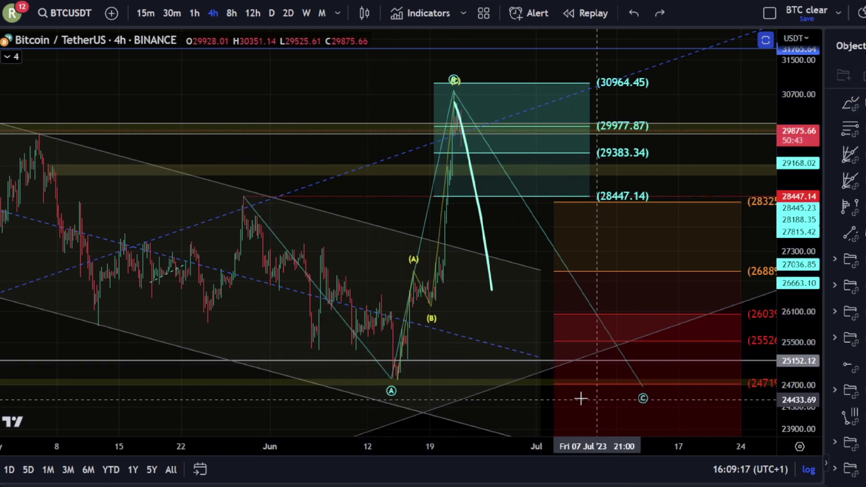
Delete the brushed decline running down from the circled B top.
{"action": "left_click_drag", "start_coordinate": [517, 387], "coordinate": [420, 350]}
{"action": "left_click", "coordinate": [383, 235]}
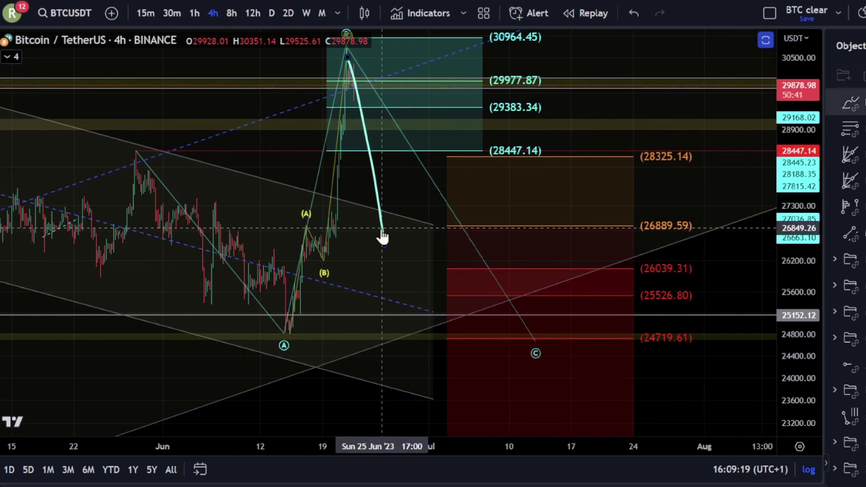
{"action": "key", "text": "Delete"}
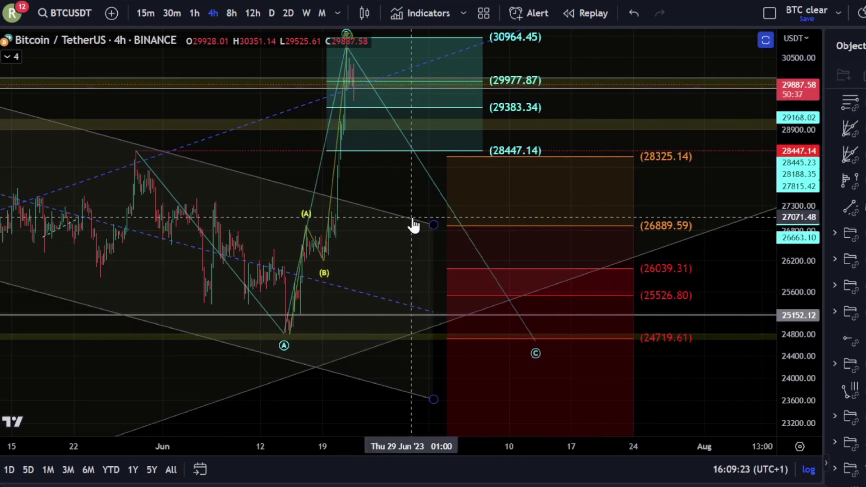
{"action": "left_click_drag", "start_coordinate": [409, 244], "coordinate": [410, 272]}
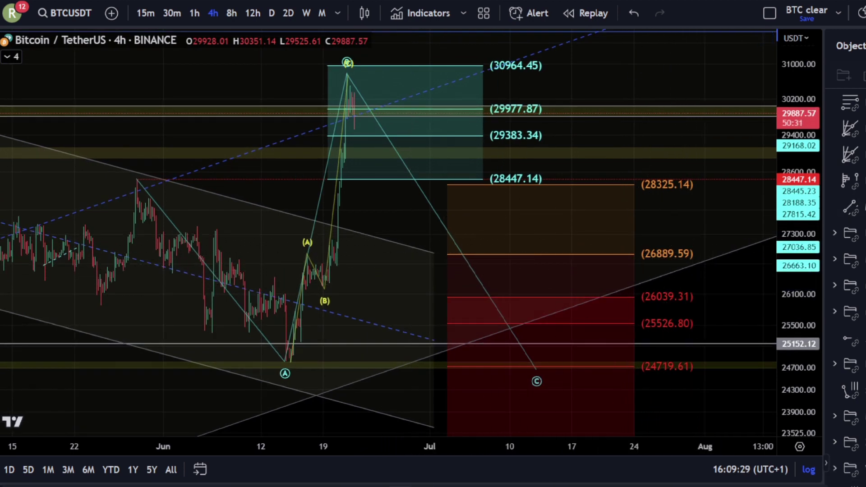
Brush a stepped decline from the circled B top to 26889.59 with a level mark, then one to the circled C target, undoing each sketch.
{"action": "mouse_move", "coordinate": [344, 78]}
{"action": "left_mouse_down"}
{"action": "mouse_move", "coordinate": [354, 111]}
{"action": "mouse_move", "coordinate": [451, 180]}
{"action": "mouse_move", "coordinate": [475, 268]}
{"action": "left_mouse_up"}
{"action": "left_click_drag", "start_coordinate": [406, 254], "coordinate": [513, 258]}
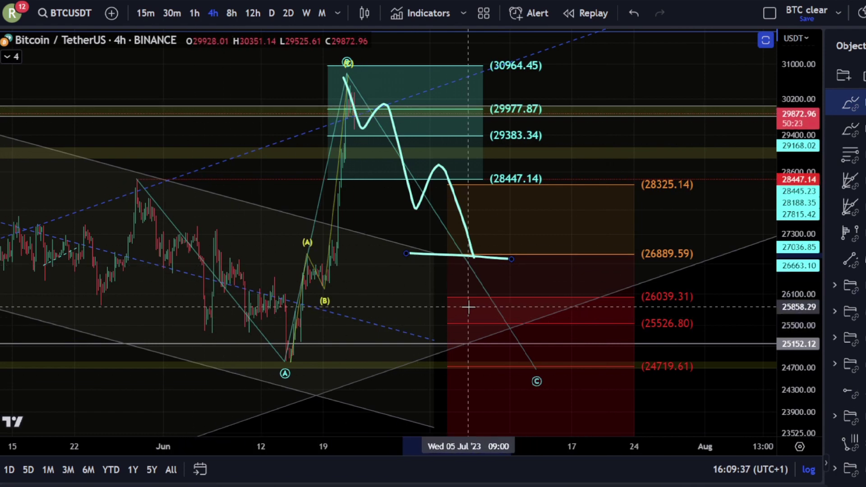
{"action": "key", "text": "ctrl+z"}
{"action": "key", "text": "ctrl+z"}
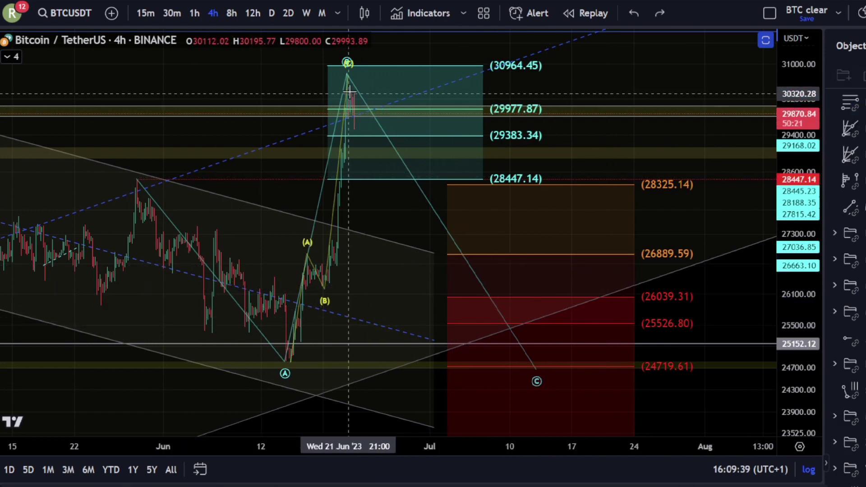
{"action": "mouse_move", "coordinate": [359, 109]}
{"action": "left_mouse_down"}
{"action": "mouse_move", "coordinate": [410, 143]}
{"action": "mouse_move", "coordinate": [495, 222]}
{"action": "mouse_move", "coordinate": [542, 375]}
{"action": "left_mouse_up"}
{"action": "key", "text": "ctrl+z"}
Circle the 24719.61 target label, mark that level beside circled C, and undo these strokes.
{"action": "left_click_drag", "start_coordinate": [705, 355], "coordinate": [659, 355]}
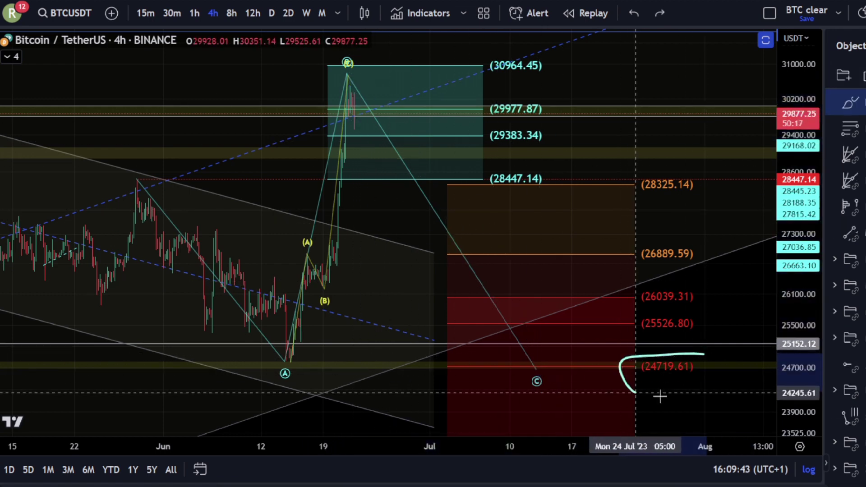
{"action": "left_click_drag", "start_coordinate": [660, 396], "coordinate": [715, 364]}
{"action": "key", "text": "ctrl+z"}
{"action": "left_click_drag", "start_coordinate": [639, 374], "coordinate": [694, 371]}
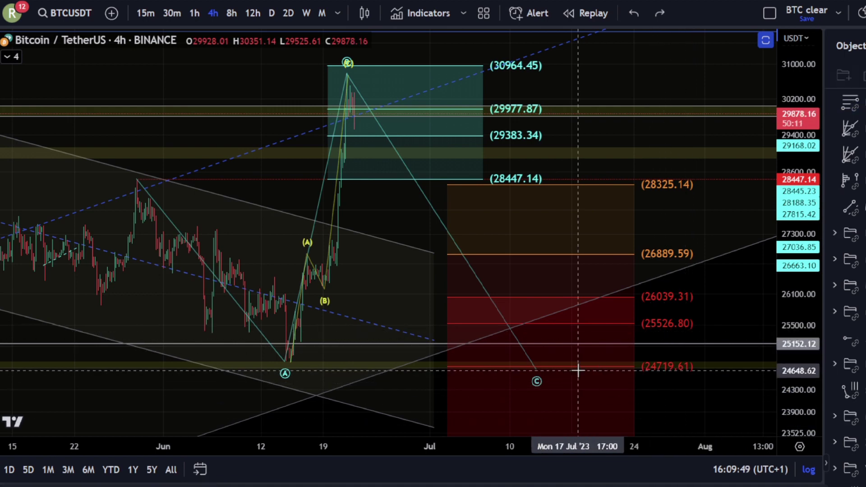
{"action": "left_click_drag", "start_coordinate": [523, 371], "coordinate": [681, 379]}
{"action": "key", "text": "ctrl+z"}
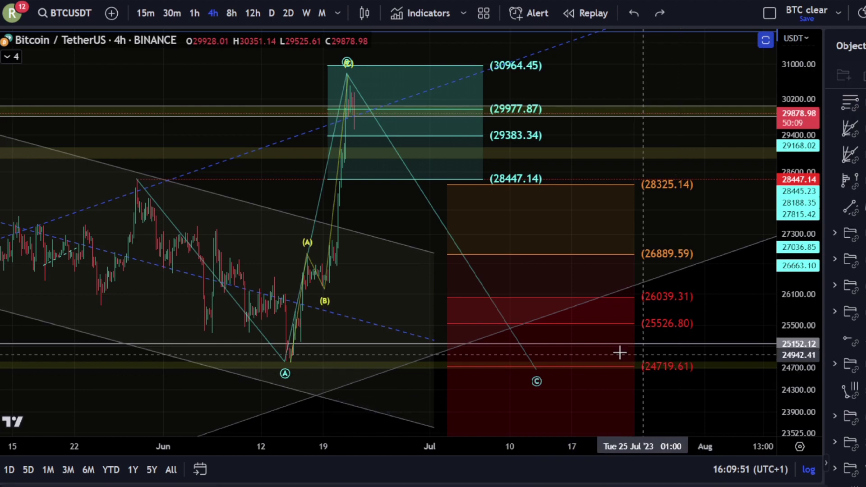
Circle and underline the 26039.31 and 25526.80 target labels, and undo the strokes.
{"action": "mouse_move", "coordinate": [698, 291]}
{"action": "left_mouse_down"}
{"action": "mouse_move", "coordinate": [659, 283]}
{"action": "mouse_move", "coordinate": [630, 333]}
{"action": "left_mouse_up"}
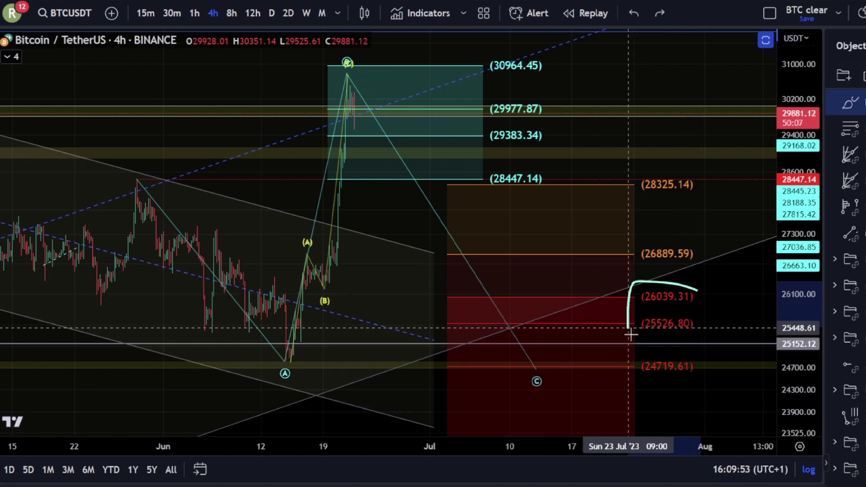
{"action": "mouse_move", "coordinate": [703, 334]}
{"action": "left_mouse_down"}
{"action": "mouse_move", "coordinate": [699, 288]}
{"action": "mouse_move", "coordinate": [632, 306]}
{"action": "mouse_move", "coordinate": [717, 345]}
{"action": "left_mouse_up"}
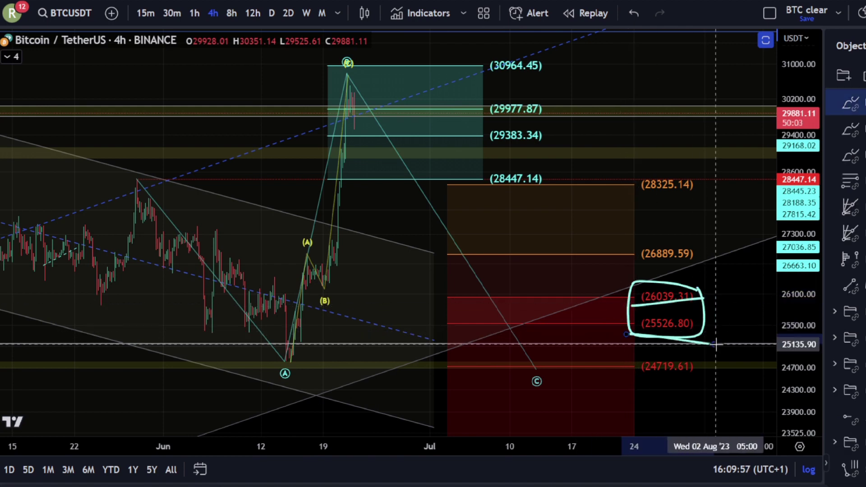
{"action": "key", "text": "ctrl+z"}
{"action": "key", "text": "ctrl+z"}
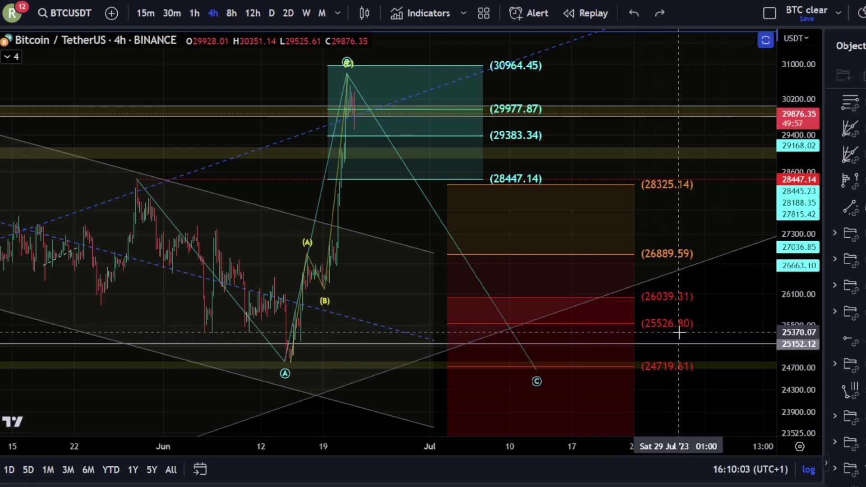
Hide the circled A-B-C correction group and show the larger a-b-c correction group with its target zones.
{"action": "left_click_drag", "start_coordinate": [373, 209], "coordinate": [563, 257]}
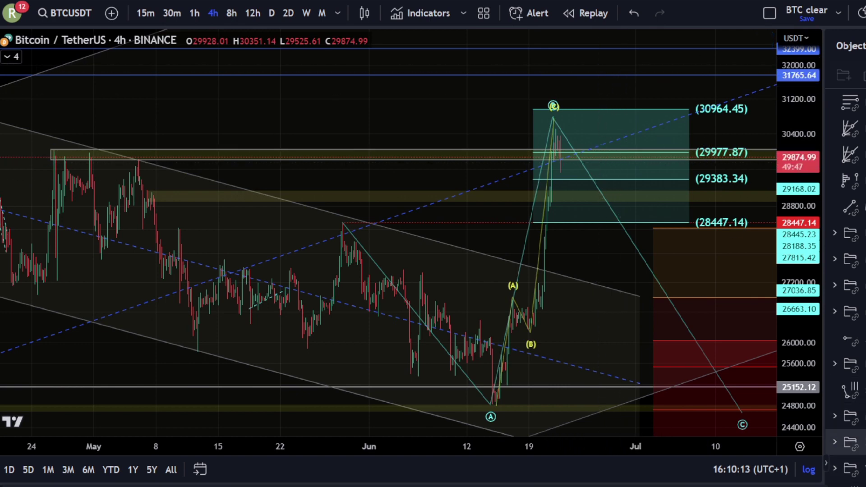
{"action": "left_click", "coordinate": [862, 468]}
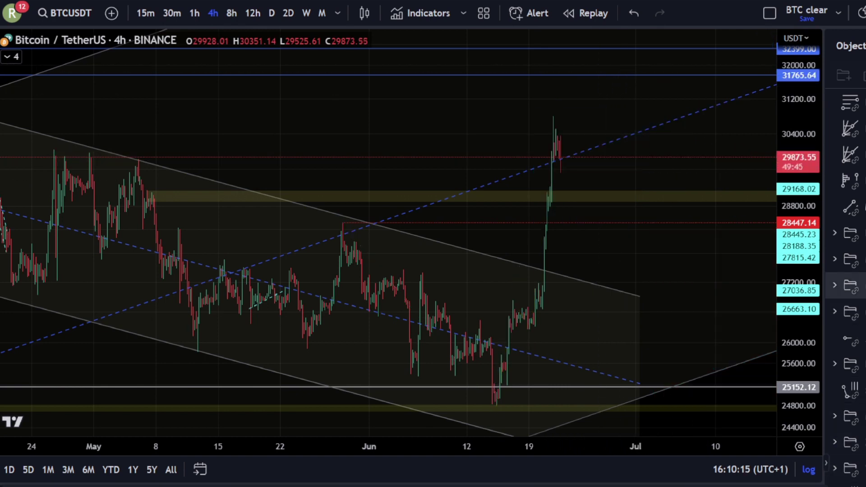
{"action": "scroll", "coordinate": [846, 285], "scroll_direction": "up", "scroll_amount": 1}
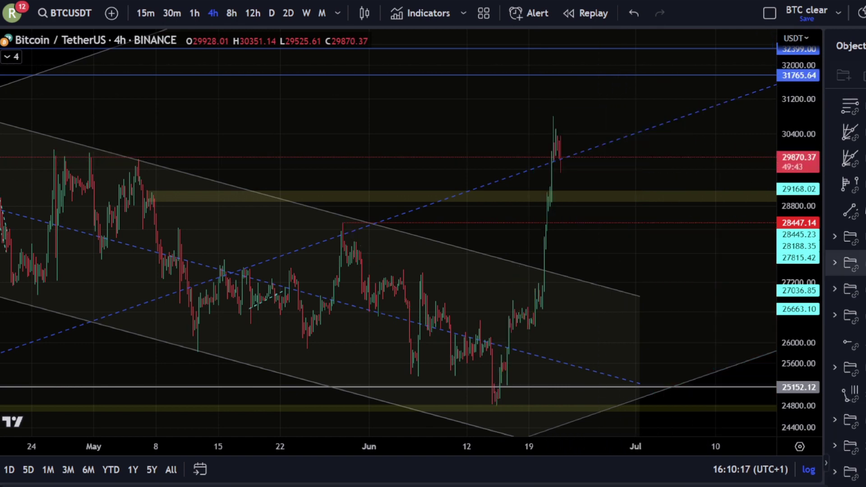
{"action": "left_click", "coordinate": [862, 289]}
{"action": "scroll", "coordinate": [649, 309], "scroll_direction": "down", "scroll_amount": 5}
{"action": "left_click_drag", "start_coordinate": [465, 161], "coordinate": [271, 103]}
{"action": "scroll", "coordinate": [279, 108], "scroll_direction": "down", "scroll_amount": 2}
{"action": "left_click_drag", "start_coordinate": [792, 178], "coordinate": [839, 305]}
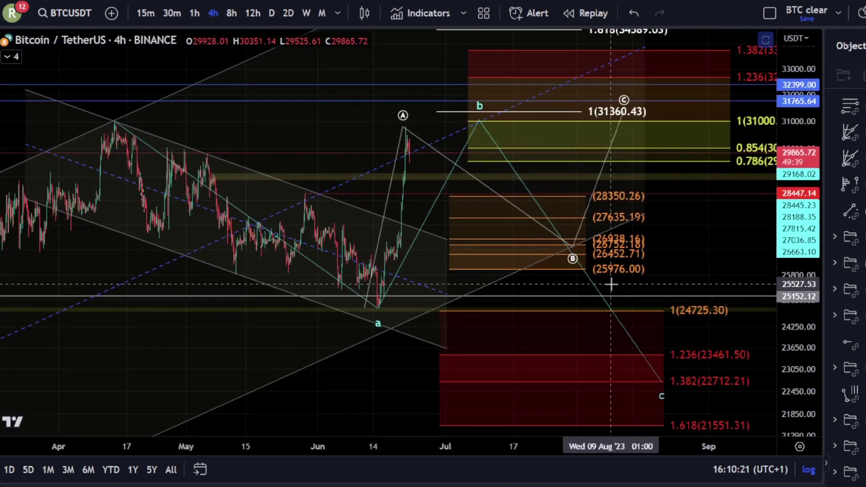
{"action": "scroll", "coordinate": [612, 284], "scroll_direction": "down", "scroll_amount": 2}
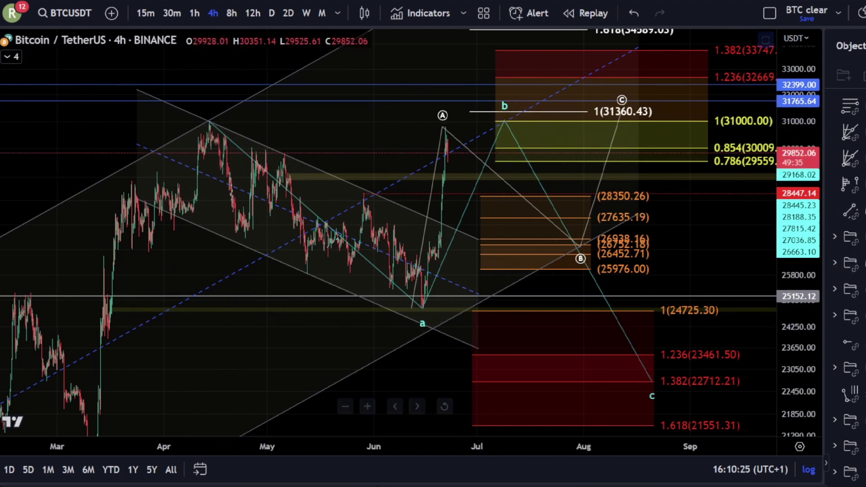
Brush the full a-b-c path from the April high to the 1.382 target, retrace its start from the high, and undo both sketches.
{"action": "mouse_move", "coordinate": [208, 112]}
{"action": "left_mouse_down"}
{"action": "mouse_move", "coordinate": [234, 135]}
{"action": "mouse_move", "coordinate": [312, 279]}
{"action": "mouse_move", "coordinate": [413, 295]}
{"action": "mouse_move", "coordinate": [422, 306]}
{"action": "mouse_move", "coordinate": [429, 82]}
{"action": "mouse_move", "coordinate": [470, 188]}
{"action": "mouse_move", "coordinate": [585, 391]}
{"action": "left_mouse_up"}
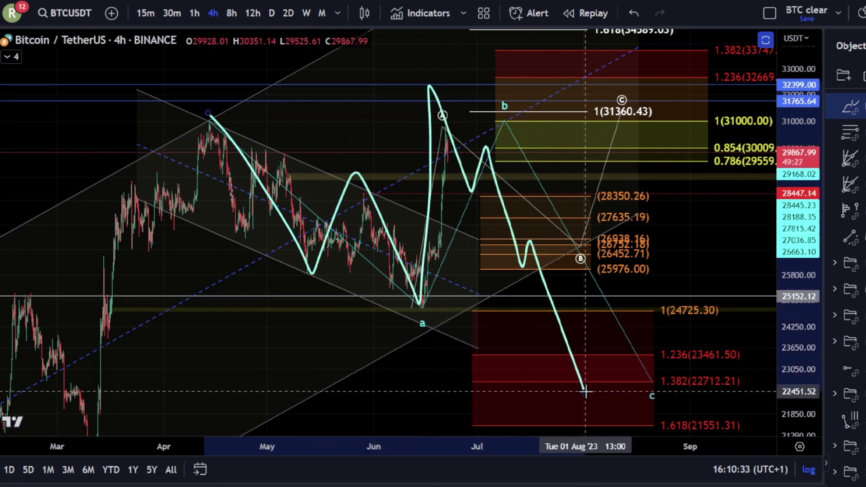
{"action": "key", "text": "ctrl+z"}
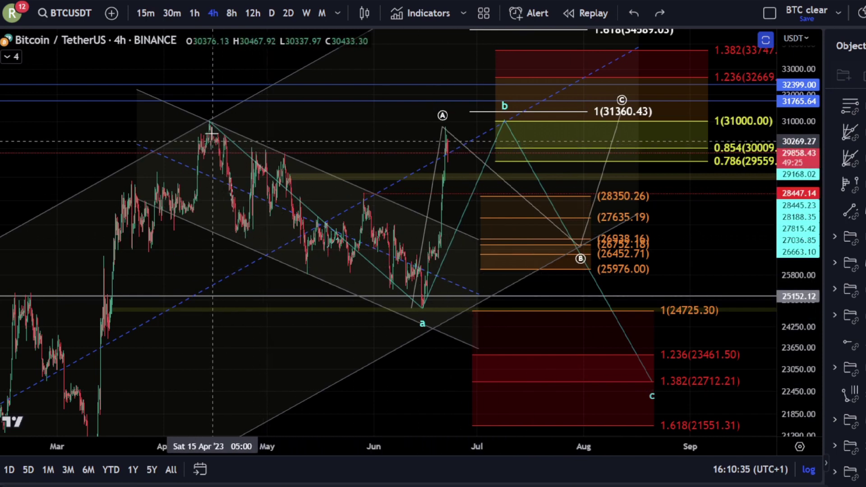
{"action": "mouse_move", "coordinate": [211, 122]}
{"action": "left_mouse_down"}
{"action": "mouse_move", "coordinate": [271, 155]}
{"action": "mouse_move", "coordinate": [333, 292]}
{"action": "mouse_move", "coordinate": [381, 219]}
{"action": "left_mouse_up"}
{"action": "key", "text": "ctrl+z"}
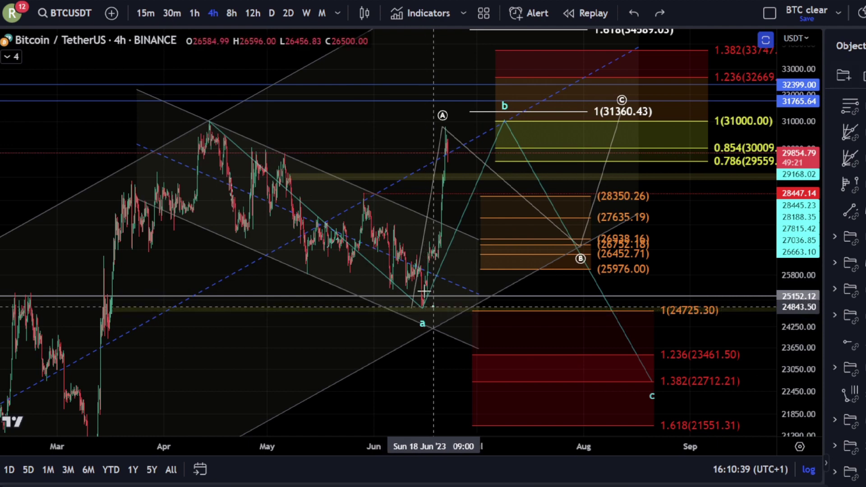
Brush a path from the wave a low over circled A into the circled B zone, and undo trial marks near its 25976.00 and 28350.26 bounds.
{"action": "mouse_move", "coordinate": [424, 292]}
{"action": "left_mouse_down"}
{"action": "mouse_move", "coordinate": [442, 306]}
{"action": "mouse_move", "coordinate": [406, 293]}
{"action": "mouse_move", "coordinate": [433, 246]}
{"action": "mouse_move", "coordinate": [447, 136]}
{"action": "mouse_move", "coordinate": [548, 245]}
{"action": "left_mouse_up"}
{"action": "key", "text": "ctrl+z"}
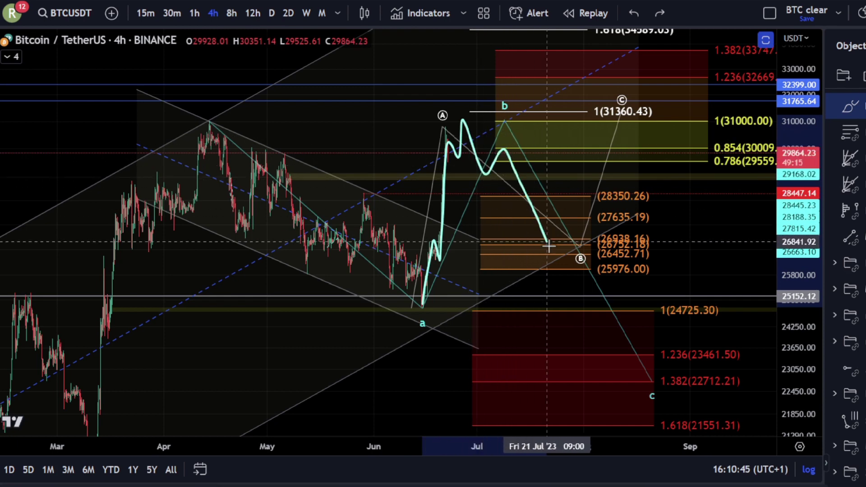
{"action": "left_click_drag", "start_coordinate": [799, 325], "coordinate": [798, 198]}
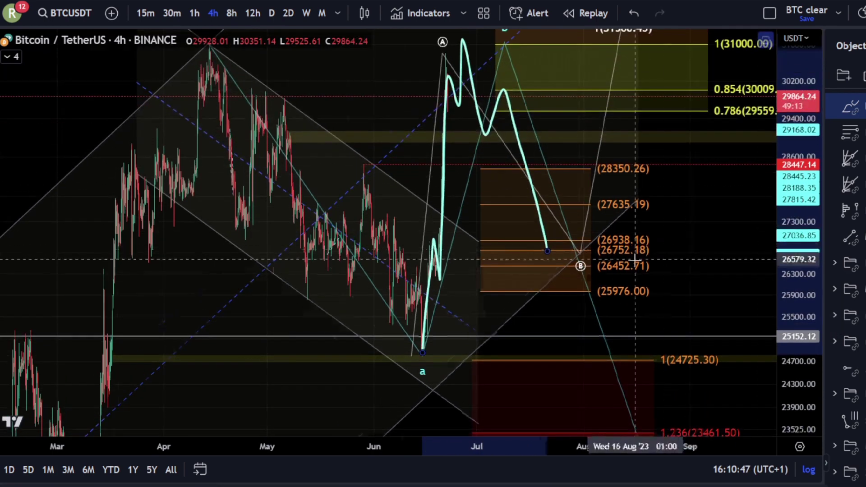
{"action": "scroll", "coordinate": [635, 259], "scroll_direction": "up", "scroll_amount": 4}
{"action": "left_click", "coordinate": [578, 299]}
{"action": "left_click_drag", "start_coordinate": [577, 298], "coordinate": [642, 303]}
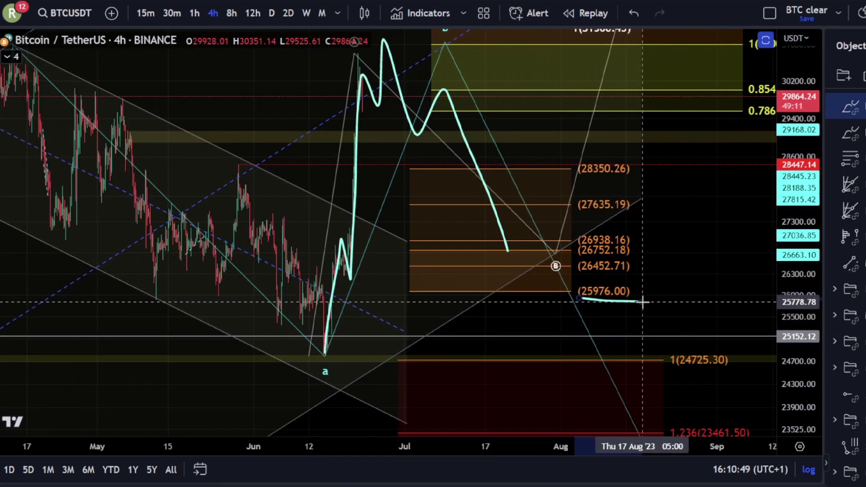
{"action": "key", "text": "ctrl+z"}
{"action": "left_click_drag", "start_coordinate": [571, 178], "coordinate": [650, 177]}
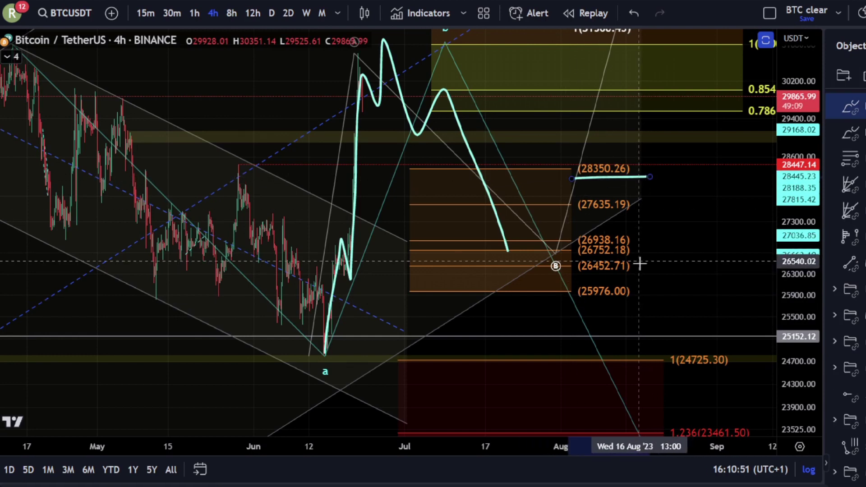
{"action": "key", "text": "ctrl+z"}
Brush a stepped rise from the circled B low up to the circled C target.
{"action": "left_click_drag", "start_coordinate": [790, 195], "coordinate": [792, 311]}
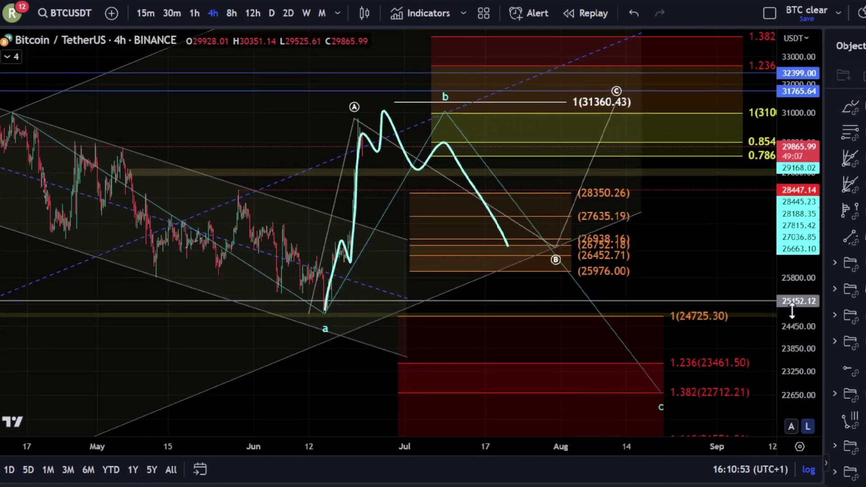
{"action": "mouse_move", "coordinate": [554, 249]}
{"action": "left_mouse_down"}
{"action": "mouse_move", "coordinate": [559, 196]}
{"action": "mouse_move", "coordinate": [589, 178]}
{"action": "mouse_move", "coordinate": [617, 93]}
{"action": "left_mouse_up"}
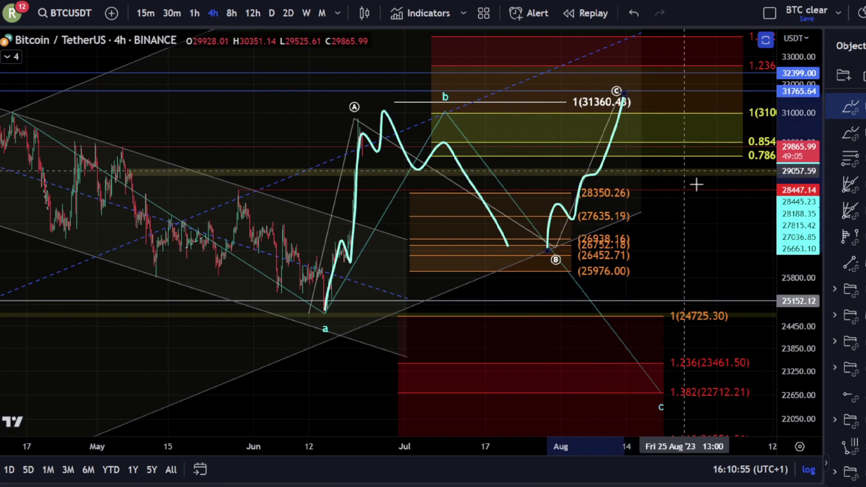
{"action": "scroll", "coordinate": [720, 223], "scroll_direction": "down", "scroll_amount": 3}
Undo the straight zigzag overlay and the level mark brushed over the circled A-B-C path.
{"action": "left_click_drag", "start_coordinate": [720, 226], "coordinate": [639, 234]}
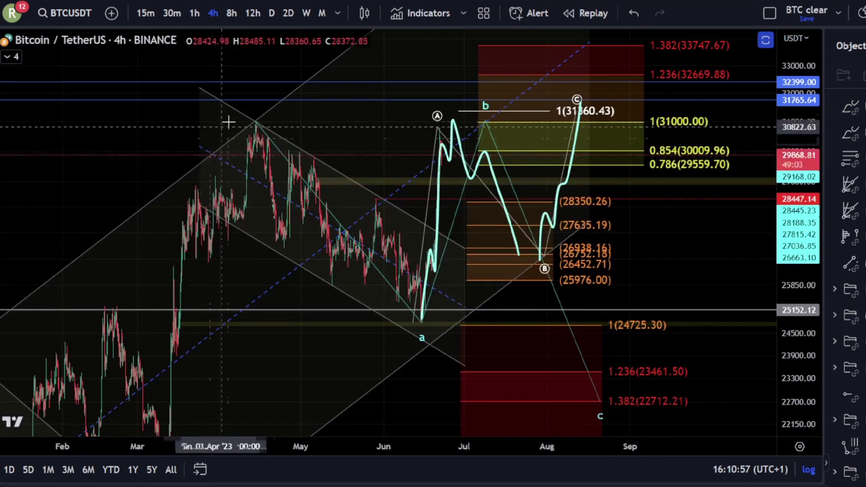
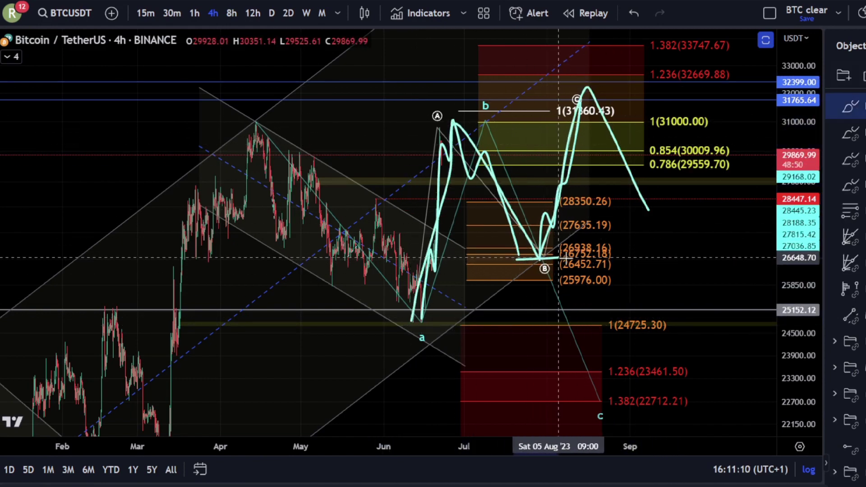
{"action": "key", "text": "ctrl+z"}
{"action": "key", "text": "ctrl+z"}
{"action": "key", "text": "ctrl+z"}
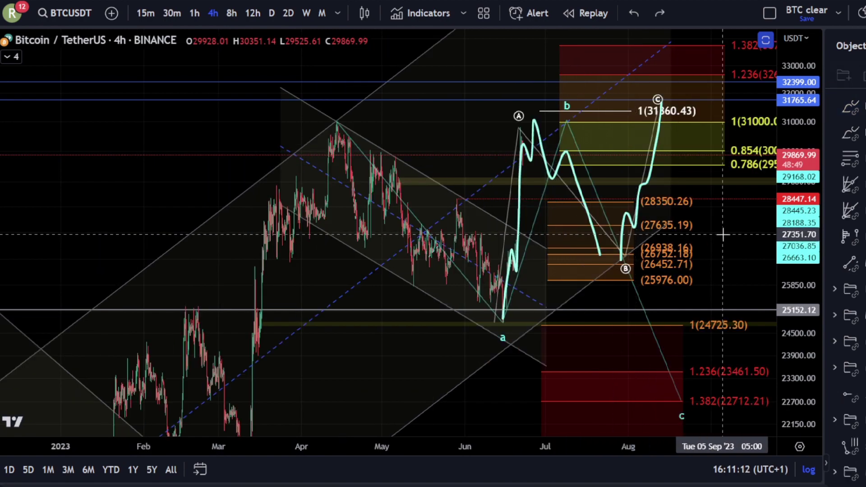
Brush a short level mark at about 26,500 beside circled B, and delete the brushed rise to circled C and the brushed path into B.
{"action": "left_click_drag", "start_coordinate": [708, 236], "coordinate": [480, 255]}
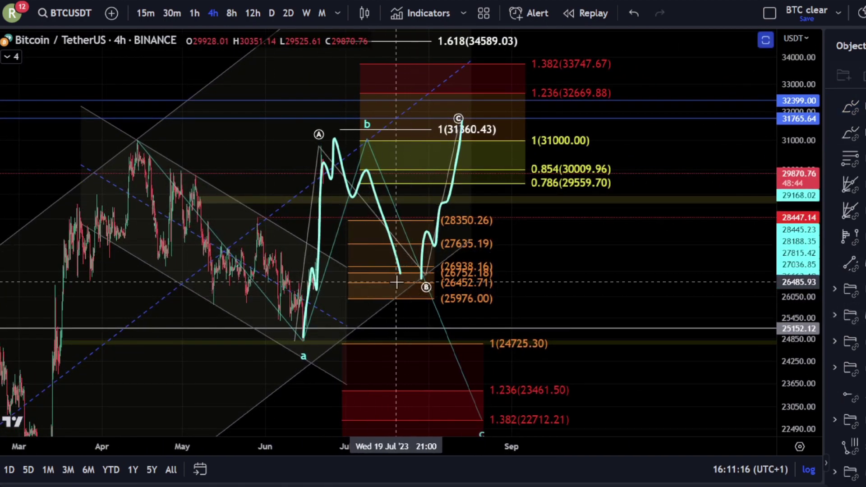
{"action": "left_click_drag", "start_coordinate": [398, 281], "coordinate": [427, 280]}
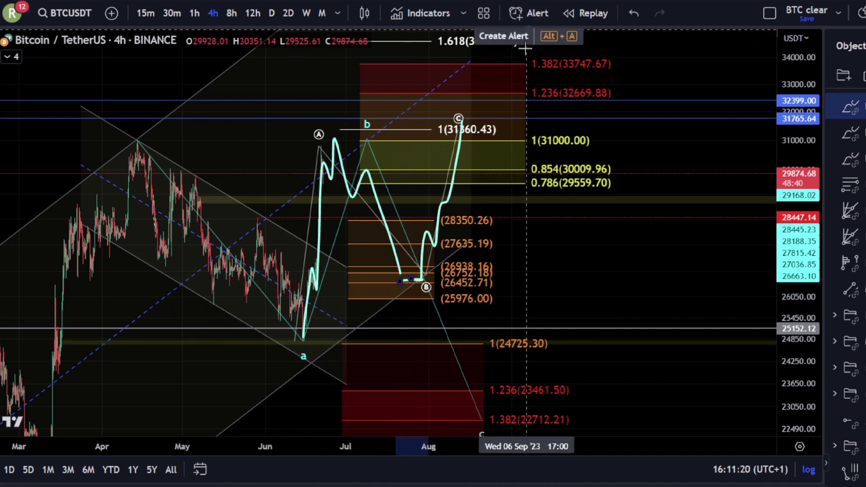
{"action": "left_click", "coordinate": [450, 201]}
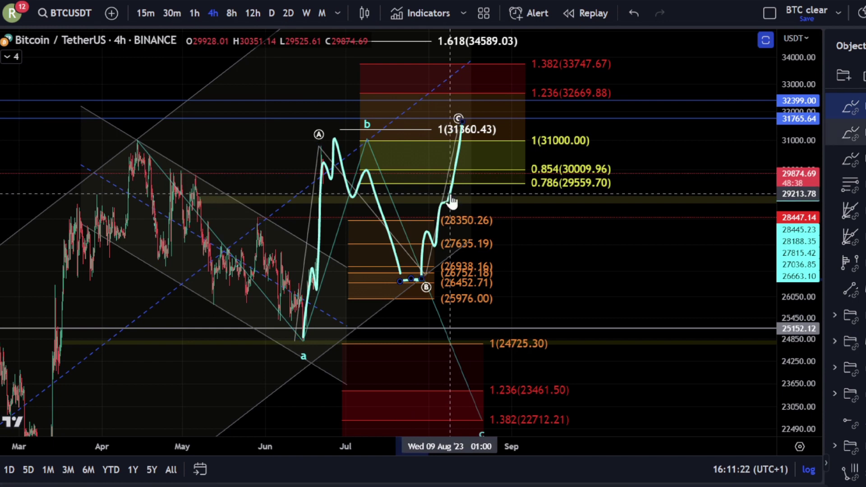
{"action": "key", "text": "Delete"}
{"action": "left_click", "coordinate": [373, 190]}
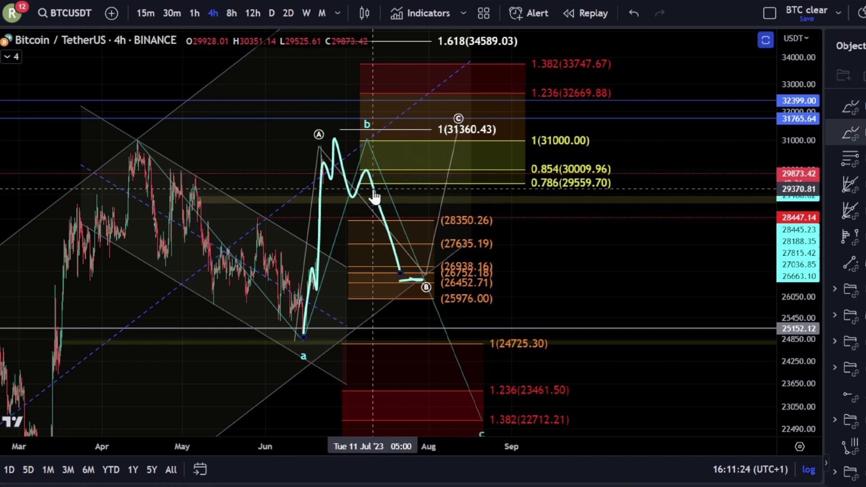
{"action": "key", "text": "Delete"}
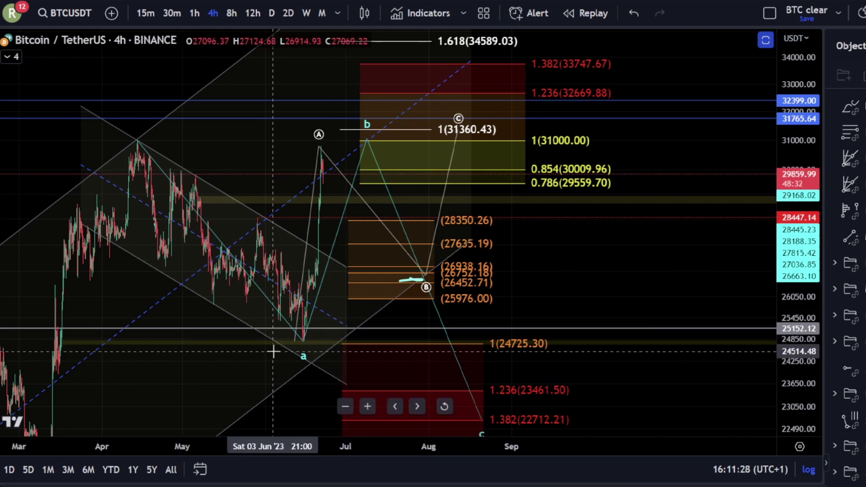
Brush a mark beside the 31000.00 wave b target and undo it.
{"action": "left_click_drag", "start_coordinate": [544, 223], "coordinate": [560, 239]}
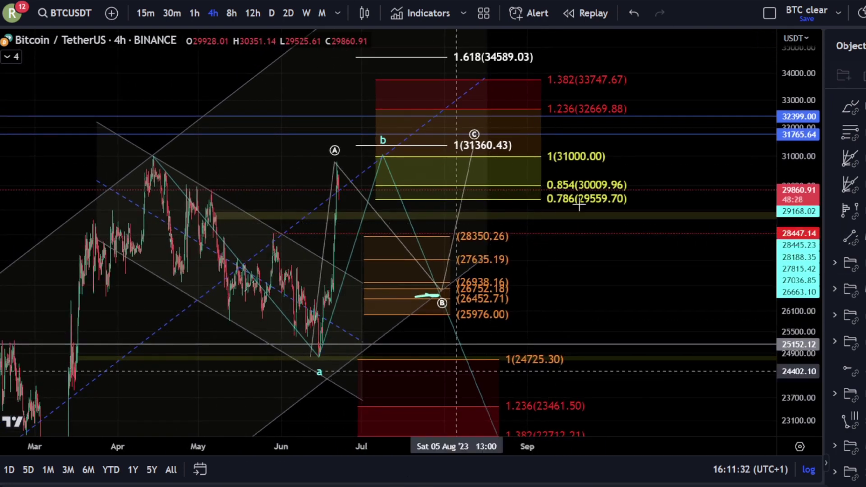
{"action": "mouse_move", "coordinate": [612, 148]}
{"action": "left_mouse_down"}
{"action": "mouse_move", "coordinate": [562, 145]}
{"action": "mouse_move", "coordinate": [537, 215]}
{"action": "mouse_move", "coordinate": [629, 138]}
{"action": "mouse_move", "coordinate": [561, 154]}
{"action": "mouse_move", "coordinate": [613, 167]}
{"action": "left_mouse_up"}
{"action": "key", "text": "ctrl+z"}
{"action": "key", "text": "ctrl+z"}
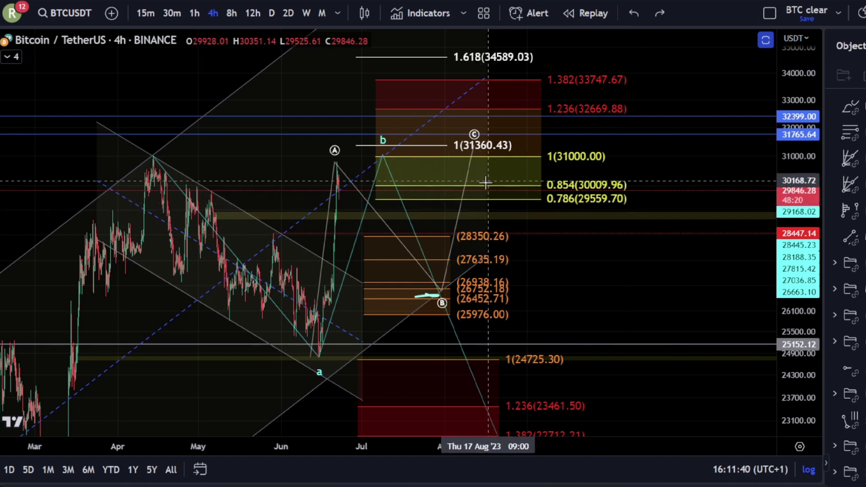
Delete the short level mark brushed beside the circled B target.
{"action": "mouse_move", "coordinate": [607, 68]}
{"action": "left_mouse_down"}
{"action": "mouse_move", "coordinate": [535, 69]}
{"action": "mouse_move", "coordinate": [539, 120]}
{"action": "mouse_move", "coordinate": [655, 122]}
{"action": "left_mouse_up"}
{"action": "key", "text": "ctrl+z"}
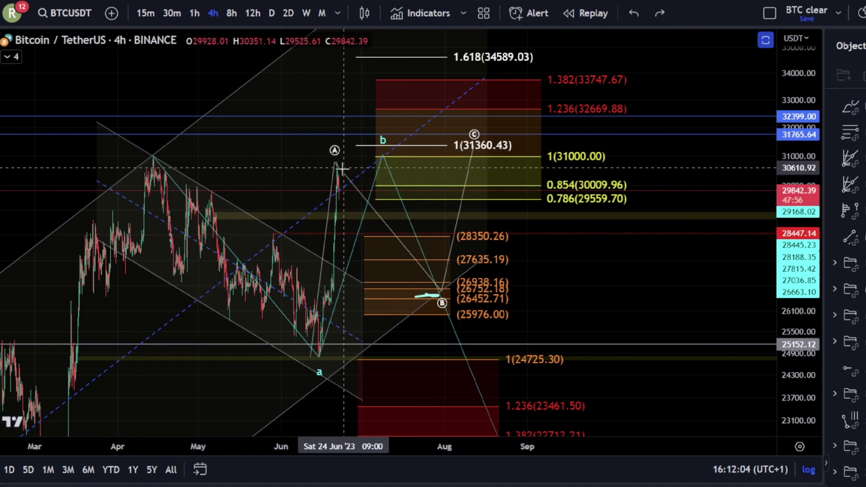
{"action": "left_click_drag", "start_coordinate": [542, 287], "coordinate": [586, 232]}
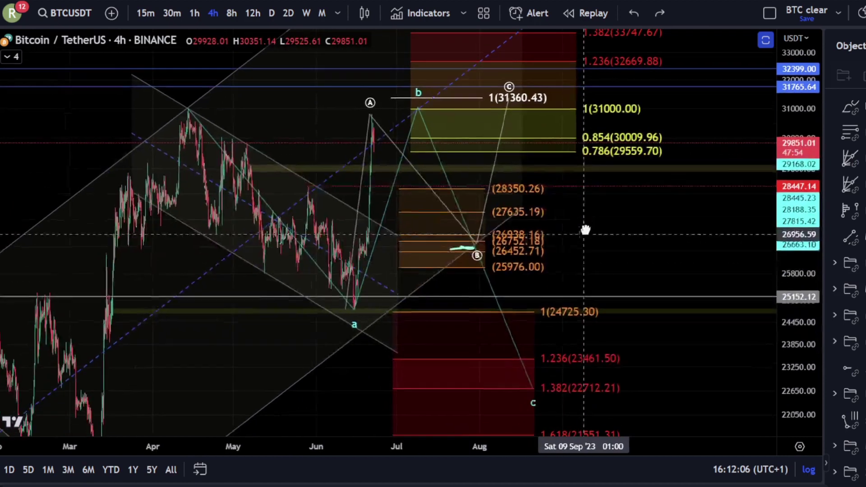
{"action": "left_click", "coordinate": [473, 254]}
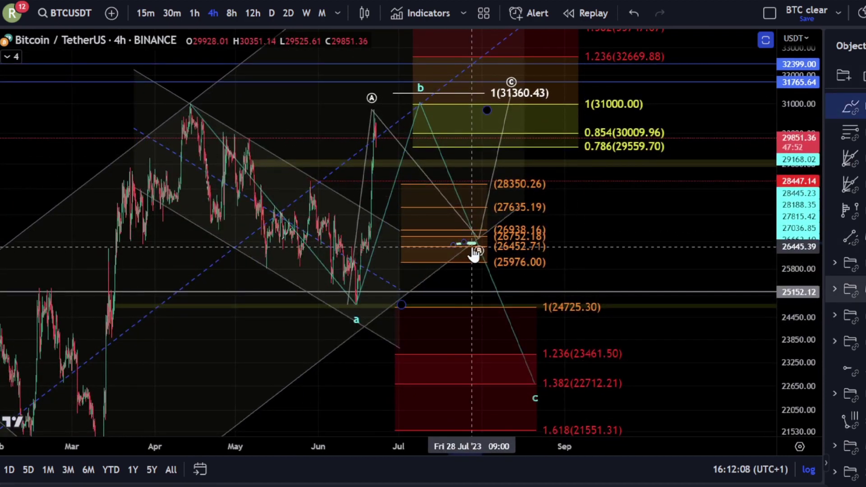
{"action": "left_click", "coordinate": [530, 280]}
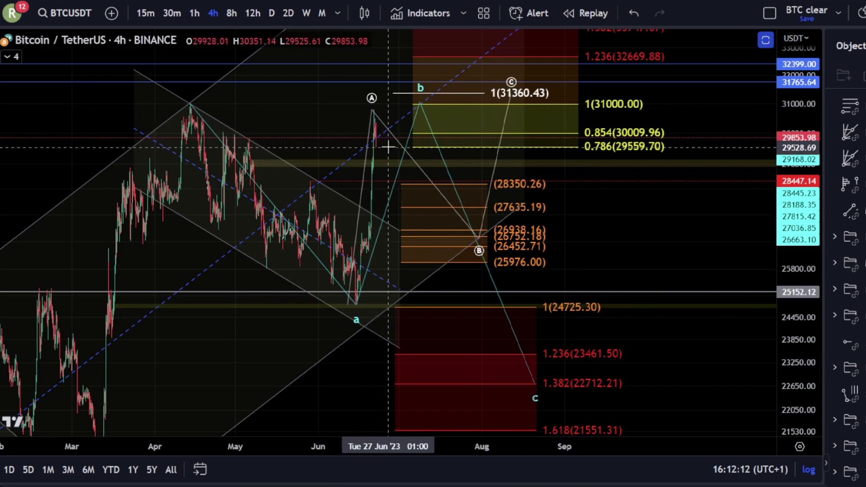
{"action": "left_click", "coordinate": [399, 95]}
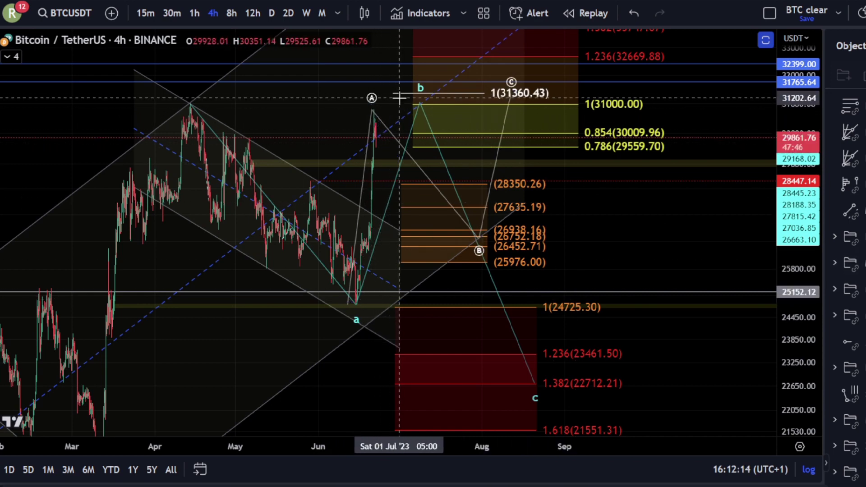
Brush a stepped rise from the wave a low to about 31,400 and a decline toward circled B, and undo it with its base mark.
{"action": "scroll", "coordinate": [280, 348], "scroll_direction": "up", "scroll_amount": 2}
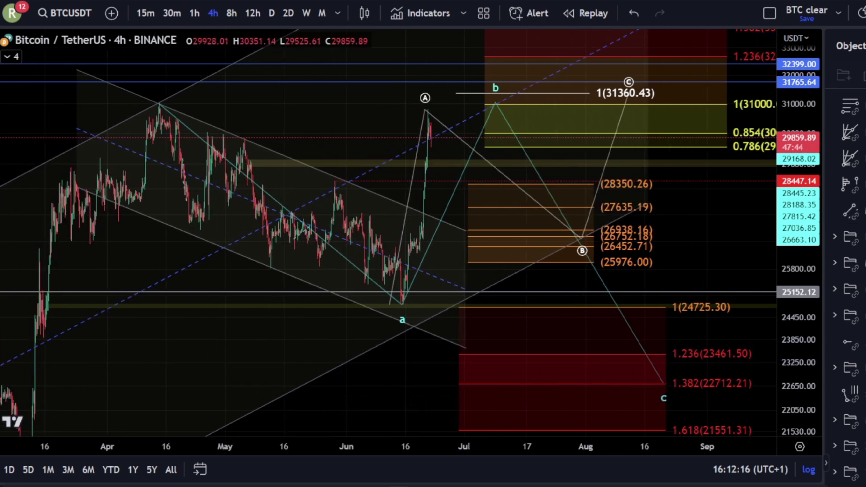
{"action": "mouse_move", "coordinate": [402, 306]}
{"action": "left_mouse_down"}
{"action": "mouse_move", "coordinate": [426, 112]}
{"action": "mouse_move", "coordinate": [445, 150]}
{"action": "mouse_move", "coordinate": [450, 85]}
{"action": "mouse_move", "coordinate": [508, 157]}
{"action": "mouse_move", "coordinate": [540, 240]}
{"action": "left_mouse_up"}
{"action": "left_click_drag", "start_coordinate": [394, 310], "coordinate": [428, 308]}
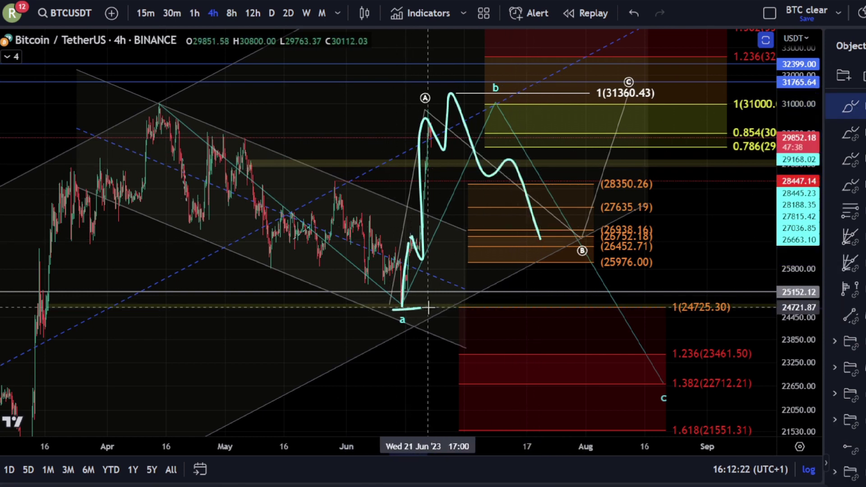
{"action": "key", "text": "ctrl+z"}
{"action": "key", "text": "ctrl+z"}
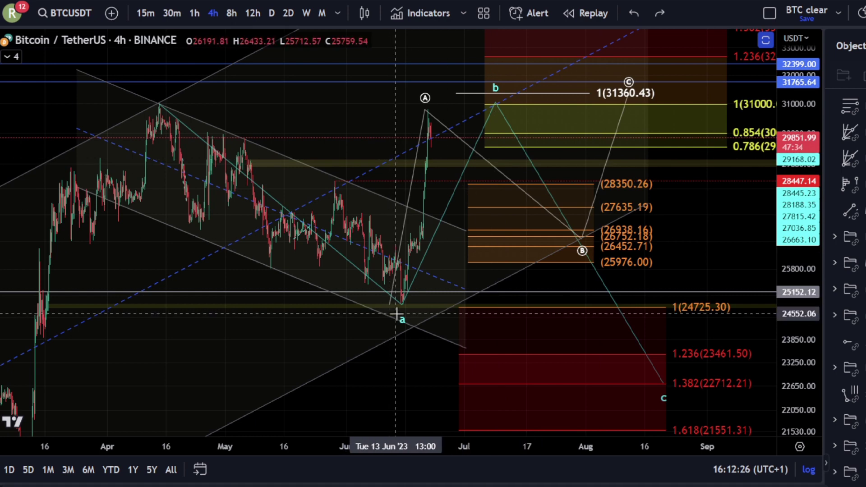
Brush a stepped rise from the wave a low to about 32,000, a drop below 24,000, and a level mark across the low.
{"action": "mouse_move", "coordinate": [397, 310]}
{"action": "left_mouse_down"}
{"action": "mouse_move", "coordinate": [426, 261]}
{"action": "mouse_move", "coordinate": [446, 70]}
{"action": "left_mouse_up"}
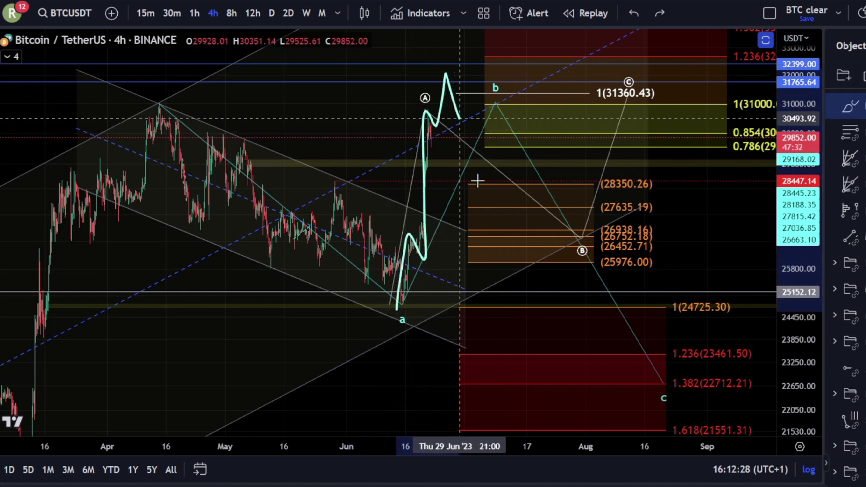
{"action": "left_click_drag", "start_coordinate": [477, 181], "coordinate": [524, 345]}
{"action": "left_click_drag", "start_coordinate": [377, 303], "coordinate": [440, 301]}
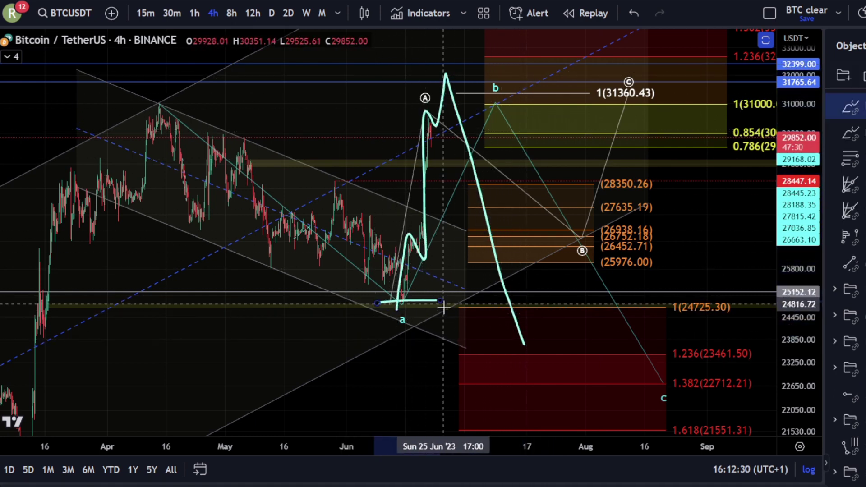
Switch to the 1-hour chart with CPR pivots and brush a stepped rise from the latest low to about 31,200.
{"action": "left_click_drag", "start_coordinate": [254, 272], "coordinate": [453, 165]}
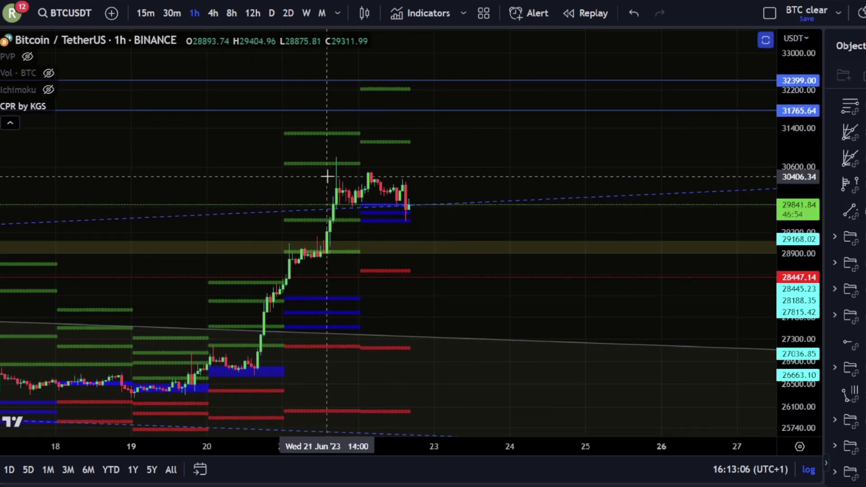
{"action": "left_click_drag", "start_coordinate": [492, 169], "coordinate": [498, 196]}
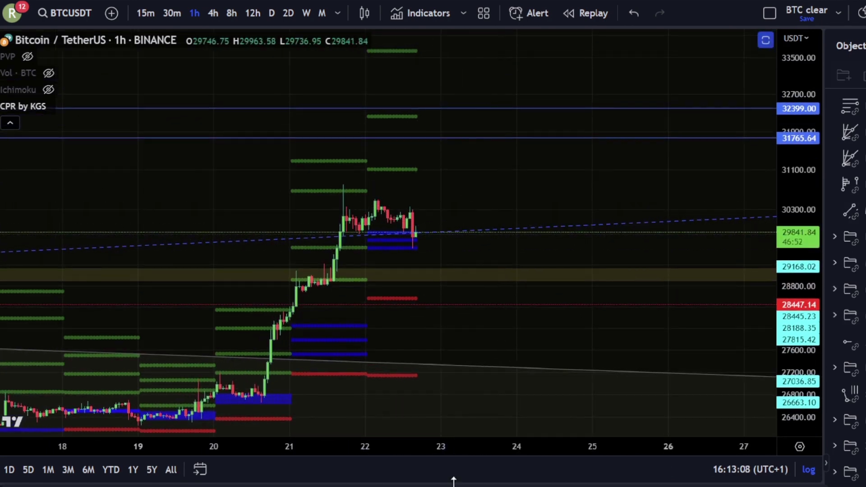
{"action": "mouse_move", "coordinate": [433, 248]}
{"action": "left_mouse_down"}
{"action": "mouse_move", "coordinate": [415, 209]}
{"action": "mouse_move", "coordinate": [435, 163]}
{"action": "left_mouse_up"}
{"action": "key", "text": "ctrl+z"}
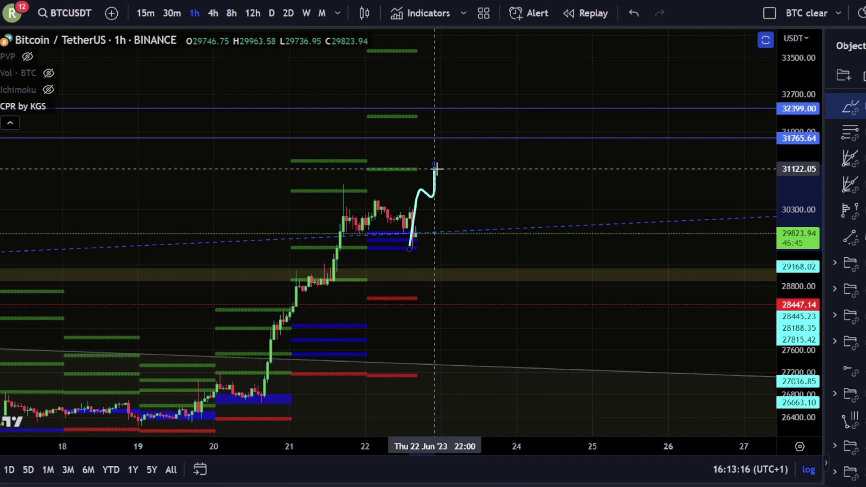
Examine the daily CPR pivot levels above and below the current price.
{"action": "left_click_drag", "start_coordinate": [484, 164], "coordinate": [502, 268]}
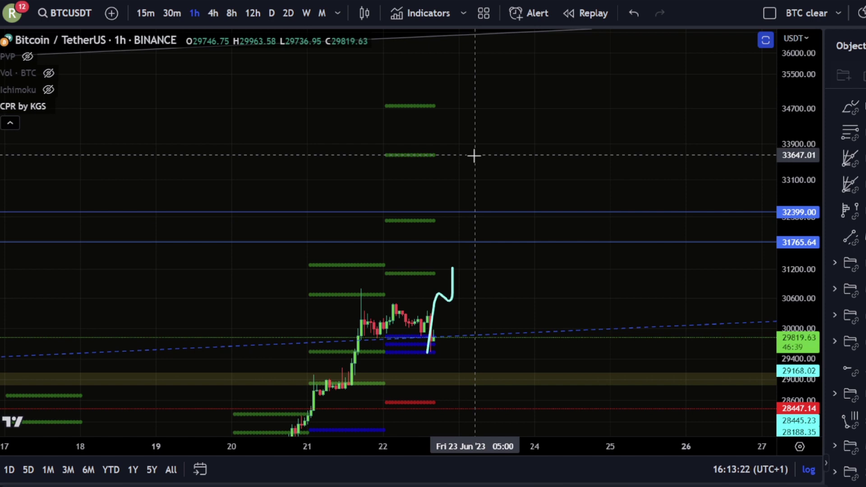
{"action": "right_click", "coordinate": [477, 107]}
{"action": "left_click", "coordinate": [468, 298]}
{"action": "left_click_drag", "start_coordinate": [468, 298], "coordinate": [457, 48]}
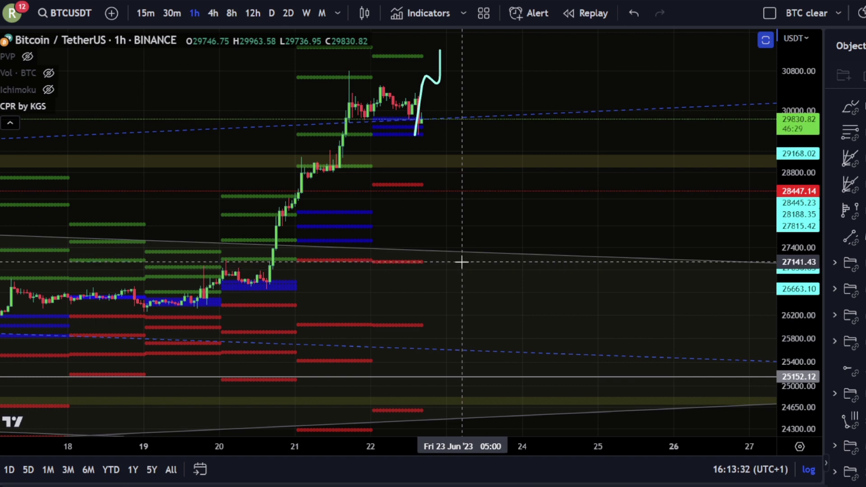
{"action": "left_click_drag", "start_coordinate": [461, 262], "coordinate": [464, 207]}
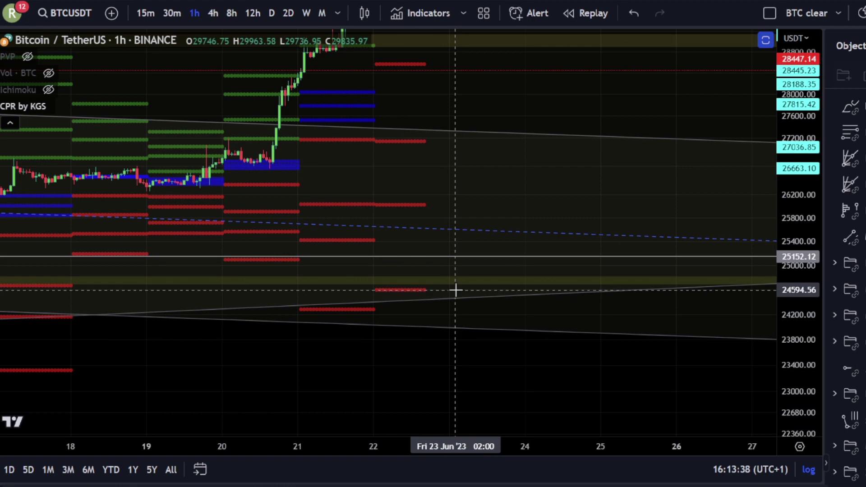
{"action": "left_click_drag", "start_coordinate": [497, 174], "coordinate": [551, 313]}
Set the CPR by KGS indicator to show weekly pivots instead of daily pivots.
{"action": "scroll", "coordinate": [551, 307], "scroll_direction": "down", "scroll_amount": 4}
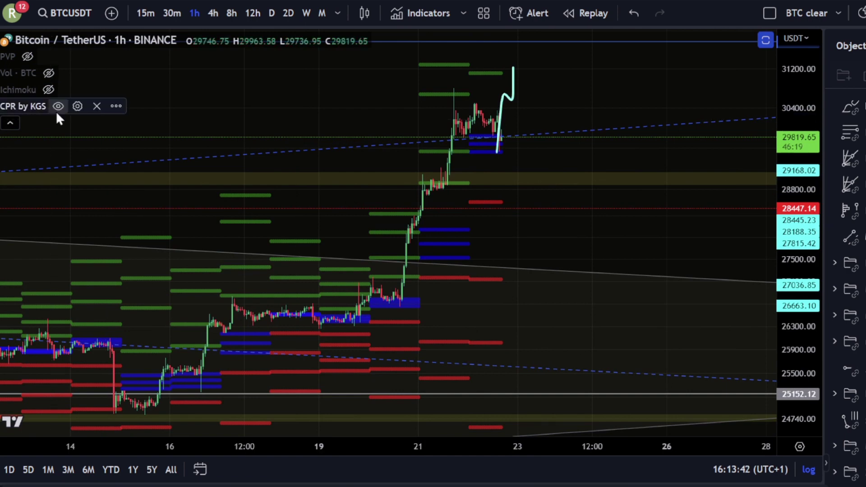
{"action": "left_click", "coordinate": [77, 107]}
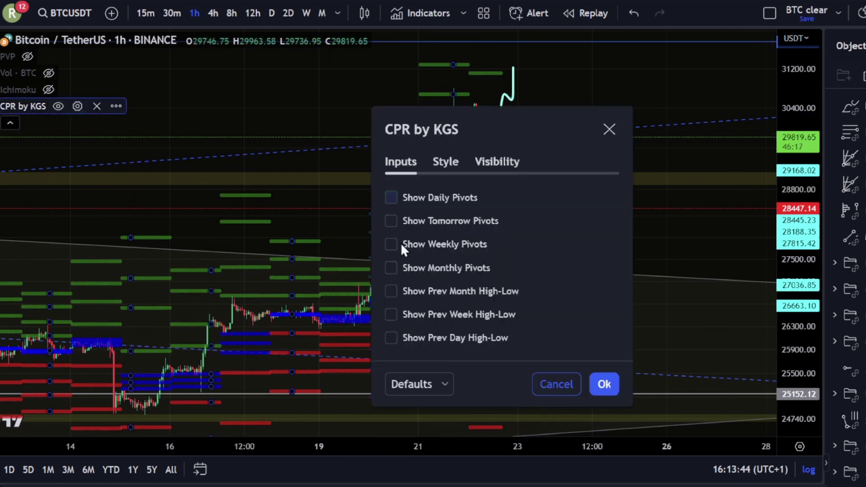
{"action": "left_click", "coordinate": [604, 385]}
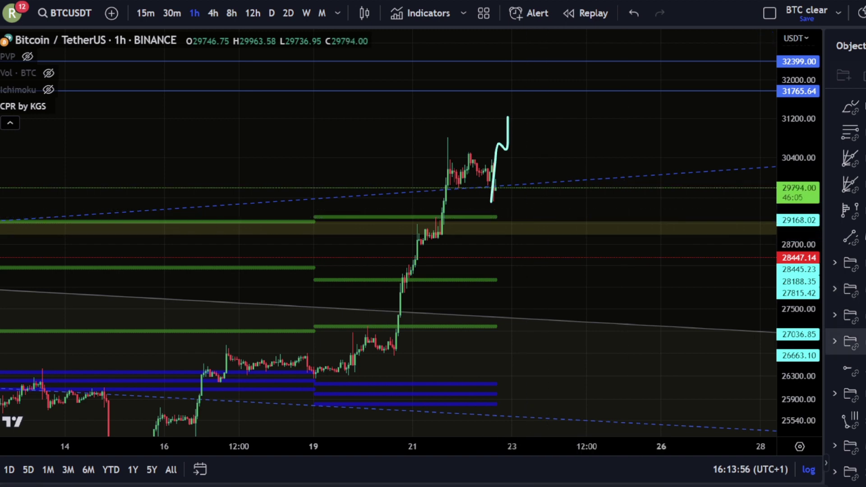
Show the circled five-wave count with its Fibonacci targets, and brush and undo a short mark near the 29664.91 level.
{"action": "left_click", "coordinate": [863, 263]}
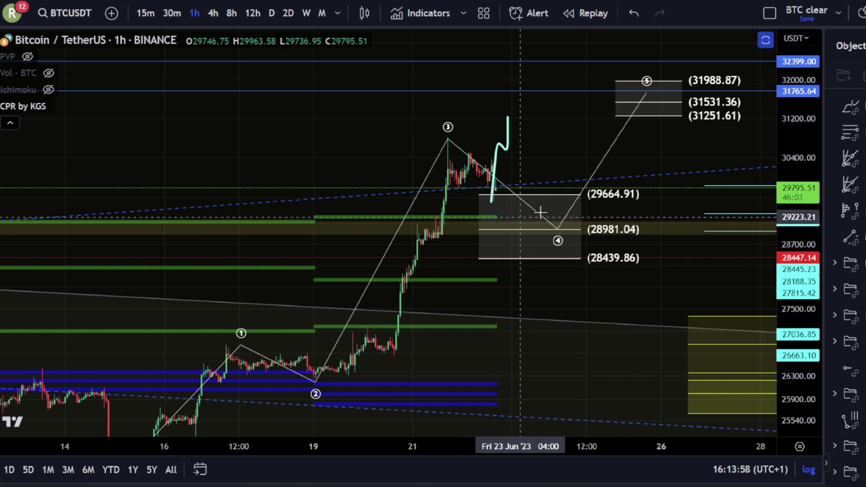
{"action": "mouse_move", "coordinate": [493, 204]}
{"action": "left_mouse_down"}
{"action": "mouse_move", "coordinate": [540, 206]}
{"action": "mouse_move", "coordinate": [514, 226]}
{"action": "mouse_move", "coordinate": [502, 203]}
{"action": "mouse_move", "coordinate": [491, 223]}
{"action": "mouse_move", "coordinate": [540, 219]}
{"action": "mouse_move", "coordinate": [509, 208]}
{"action": "left_mouse_up"}
{"action": "key", "text": "ctrl+z"}
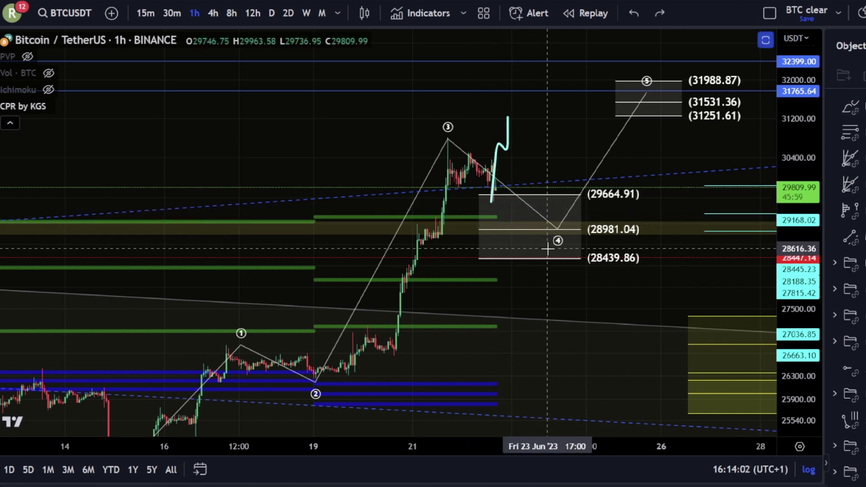
Brush a V-shaped path from circled 3 down to about 29,300 and up to about 31,480, and undo it along with the displayed wave count.
{"action": "mouse_move", "coordinate": [436, 142]}
{"action": "left_mouse_down"}
{"action": "mouse_move", "coordinate": [498, 220]}
{"action": "mouse_move", "coordinate": [582, 105]}
{"action": "left_mouse_up"}
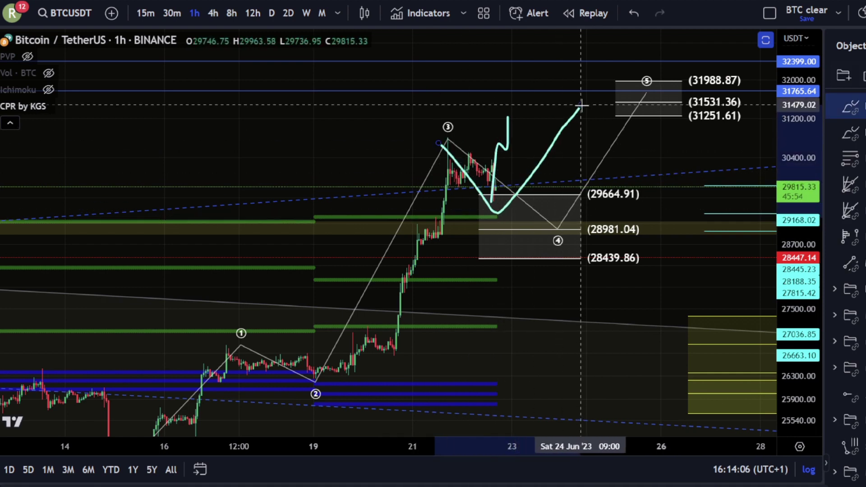
{"action": "key", "text": "ctrl+z"}
{"action": "key", "text": "ctrl+z"}
{"action": "key", "text": "ctrl+z"}
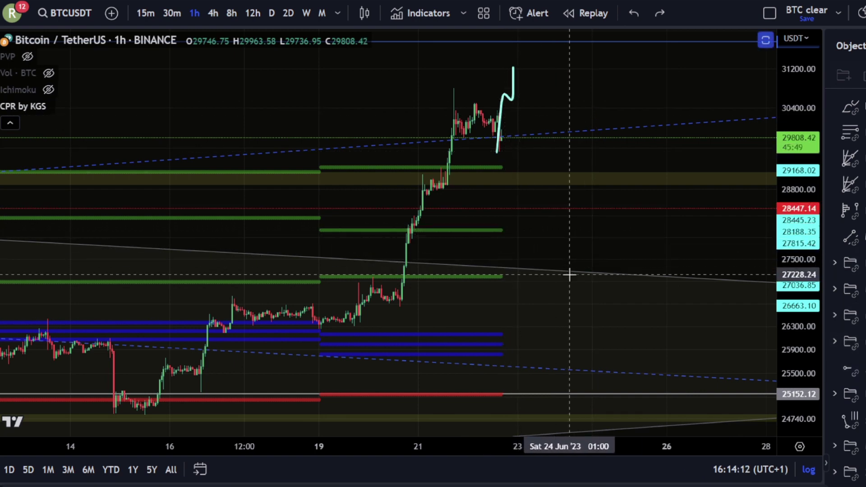
Examine the weekly pivot levels below the price down to the lowest support near 23,100.
{"action": "left_click_drag", "start_coordinate": [581, 319], "coordinate": [576, 178]}
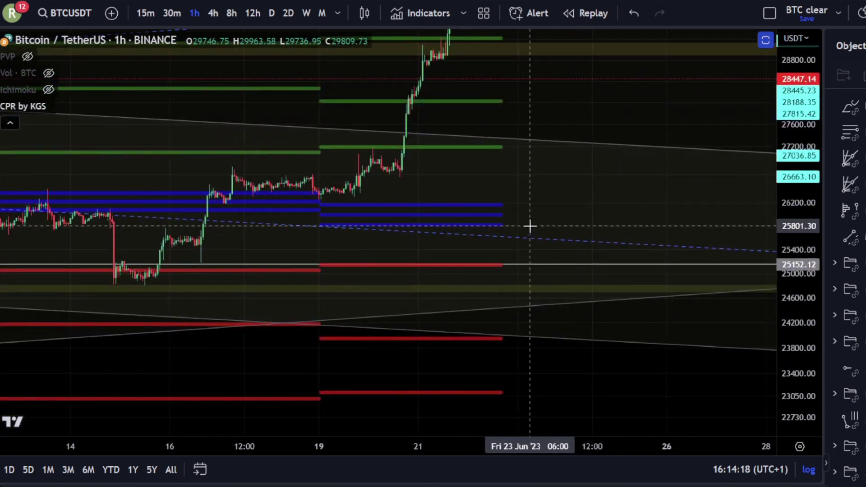
{"action": "left_click_drag", "start_coordinate": [590, 330], "coordinate": [551, 265]}
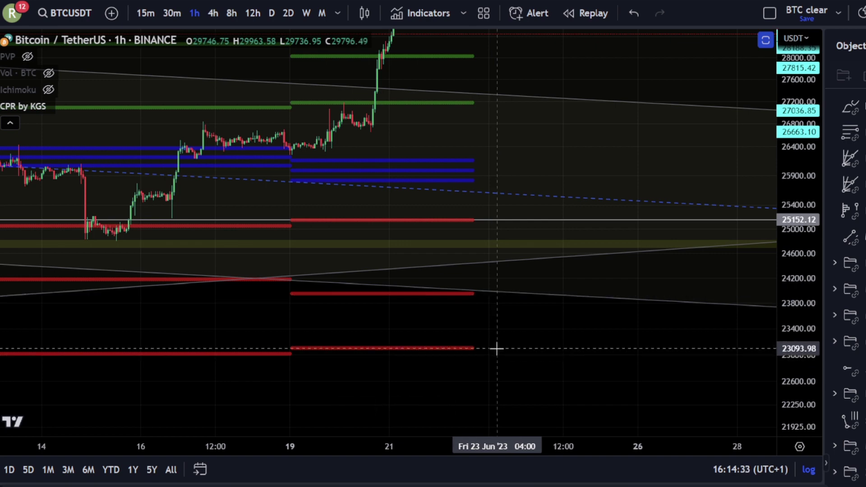
{"action": "left_click_drag", "start_coordinate": [509, 335], "coordinate": [530, 408]}
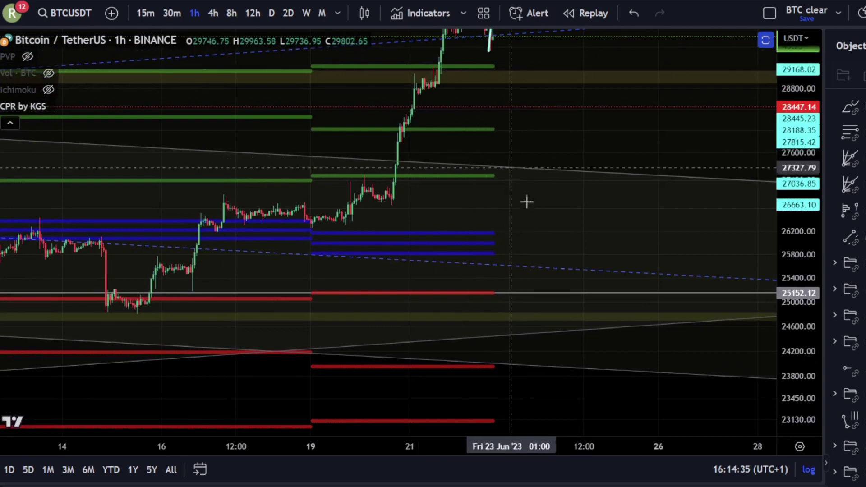
{"action": "left_click_drag", "start_coordinate": [556, 217], "coordinate": [543, 355]}
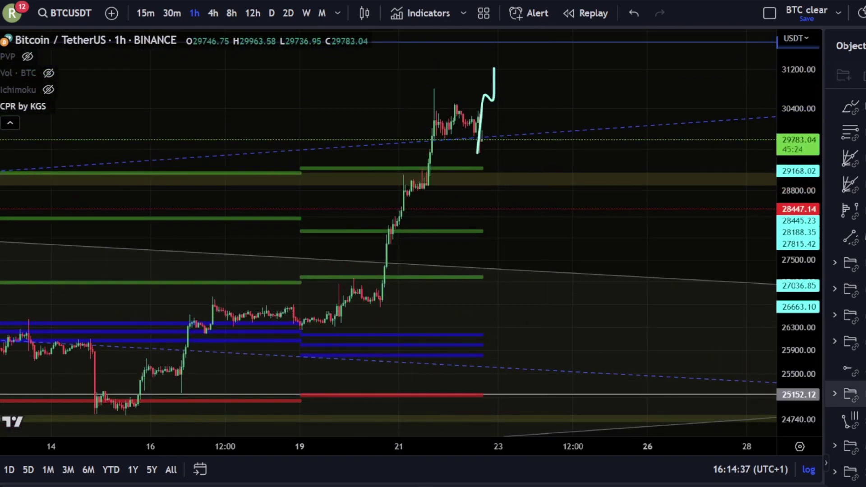
Switch the CPR by KGS indicator to monthly pivots and delete the brushed rise beside the latest candles.
{"action": "left_click_drag", "start_coordinate": [586, 243], "coordinate": [589, 355]}
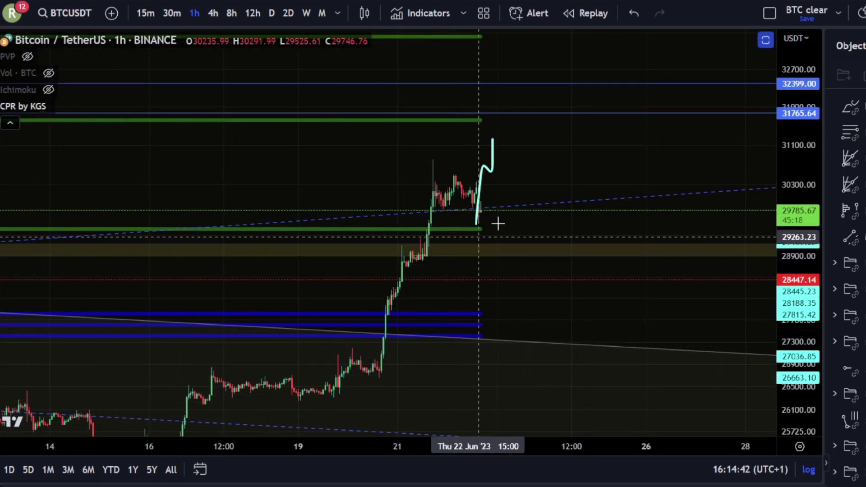
{"action": "left_click", "coordinate": [483, 178]}
{"action": "key", "text": "Delete"}
Brush a decline from beside the recent high at about 30,800 down to the central monthly pivots at about 27,800.
{"action": "scroll", "coordinate": [561, 193], "scroll_direction": "down", "scroll_amount": 5}
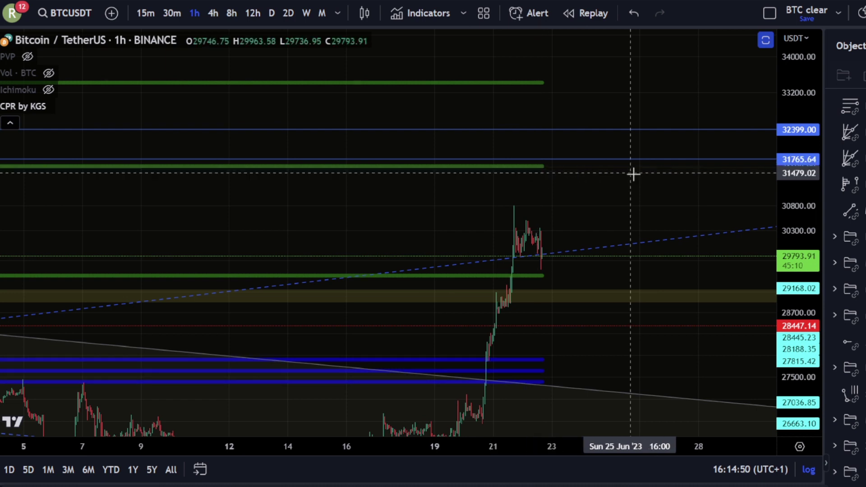
{"action": "left_click_drag", "start_coordinate": [632, 174], "coordinate": [607, 213]}
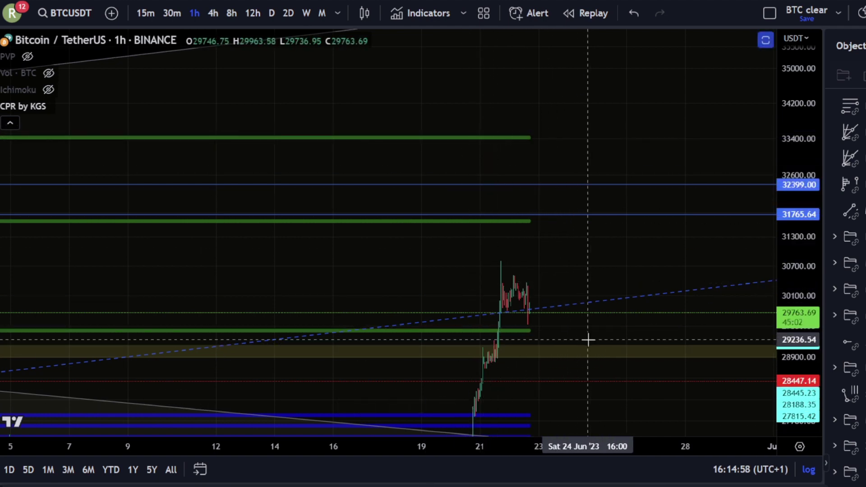
{"action": "left_click_drag", "start_coordinate": [582, 323], "coordinate": [553, 180]}
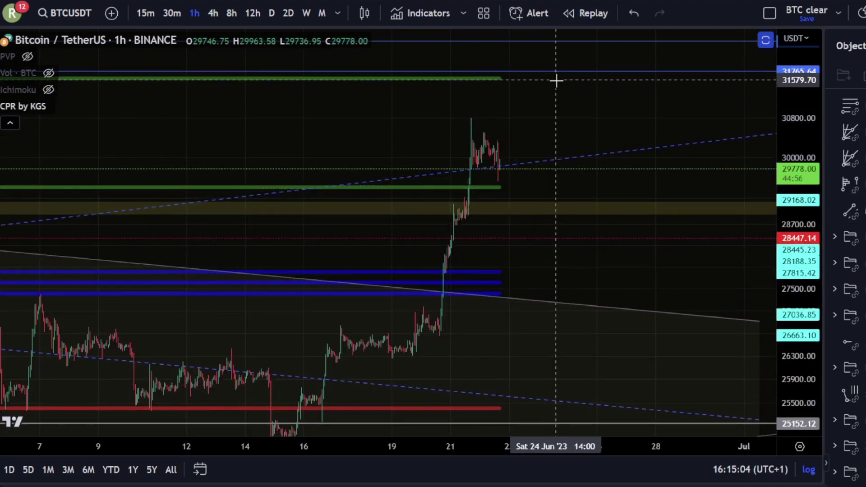
{"action": "left_click_drag", "start_coordinate": [591, 280], "coordinate": [559, 244]}
{"action": "left_click_drag", "start_coordinate": [449, 82], "coordinate": [520, 239]}
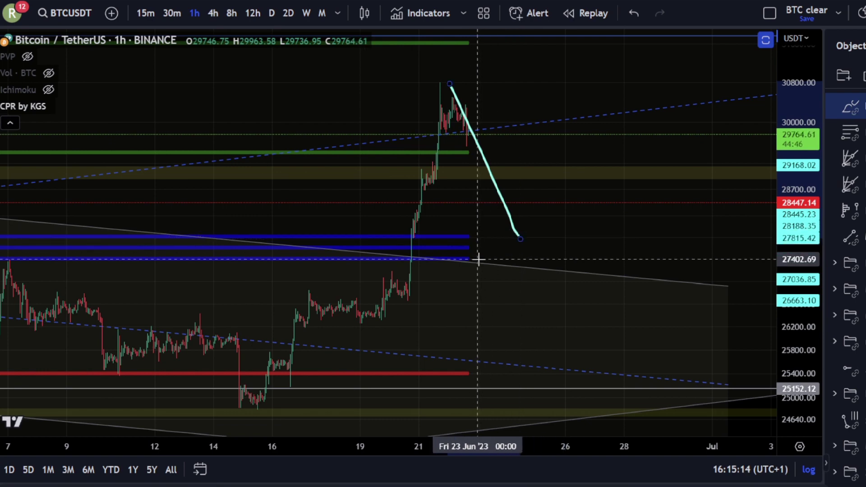
Examine the monthly pivot support levels below the price down to about 21,400.
{"action": "left_click_drag", "start_coordinate": [537, 329], "coordinate": [513, 229]}
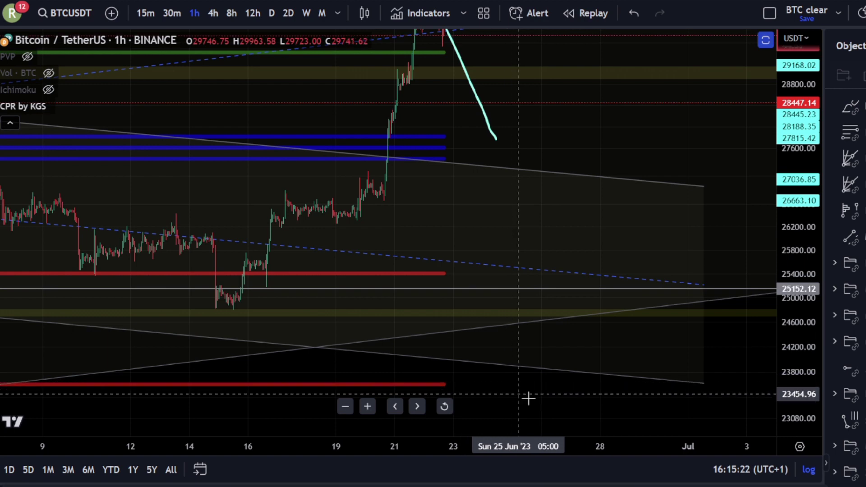
{"action": "left_click_drag", "start_coordinate": [528, 399], "coordinate": [515, 93]}
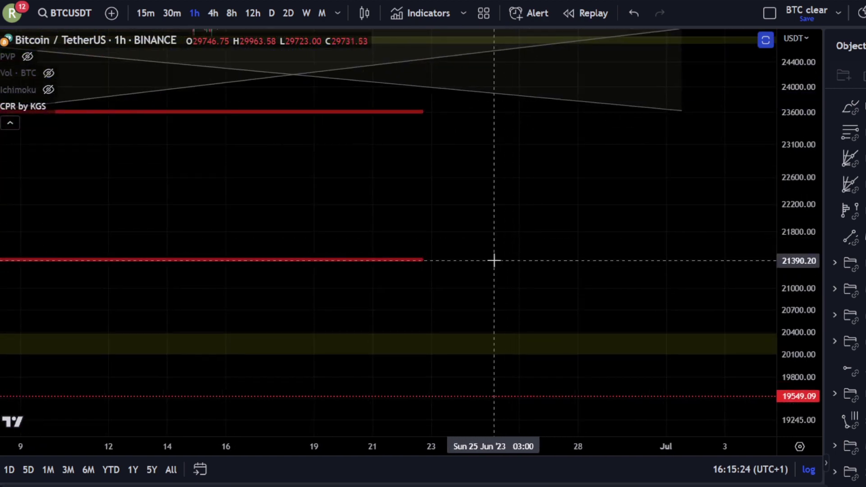
{"action": "left_click_drag", "start_coordinate": [489, 92], "coordinate": [491, 363]}
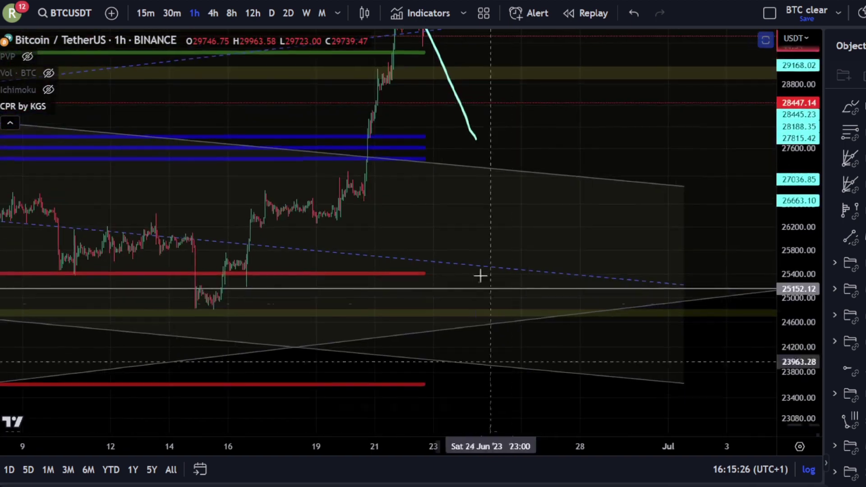
Delete the brushed decline that runs from the recent high to the monthly pivots.
{"action": "scroll", "coordinate": [482, 274], "scroll_direction": "down", "scroll_amount": 3}
{"action": "left_click_drag", "start_coordinate": [557, 125], "coordinate": [579, 328]}
{"action": "left_click", "coordinate": [495, 327]}
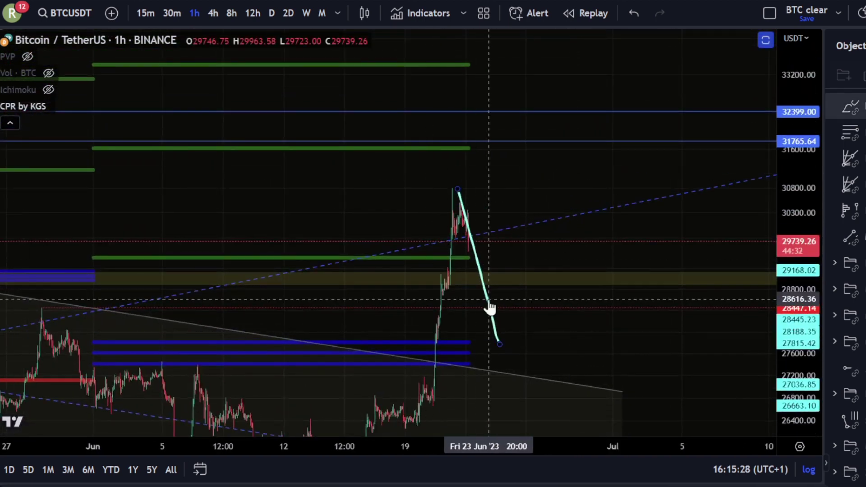
{"action": "key", "text": "Delete"}
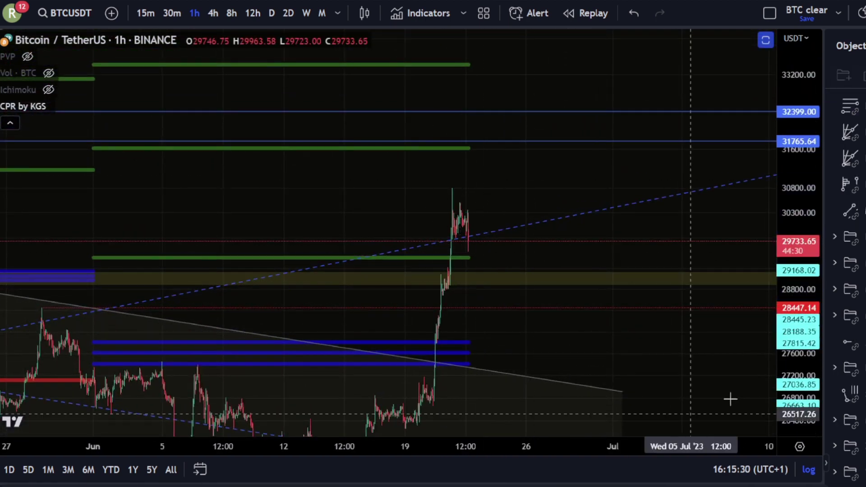